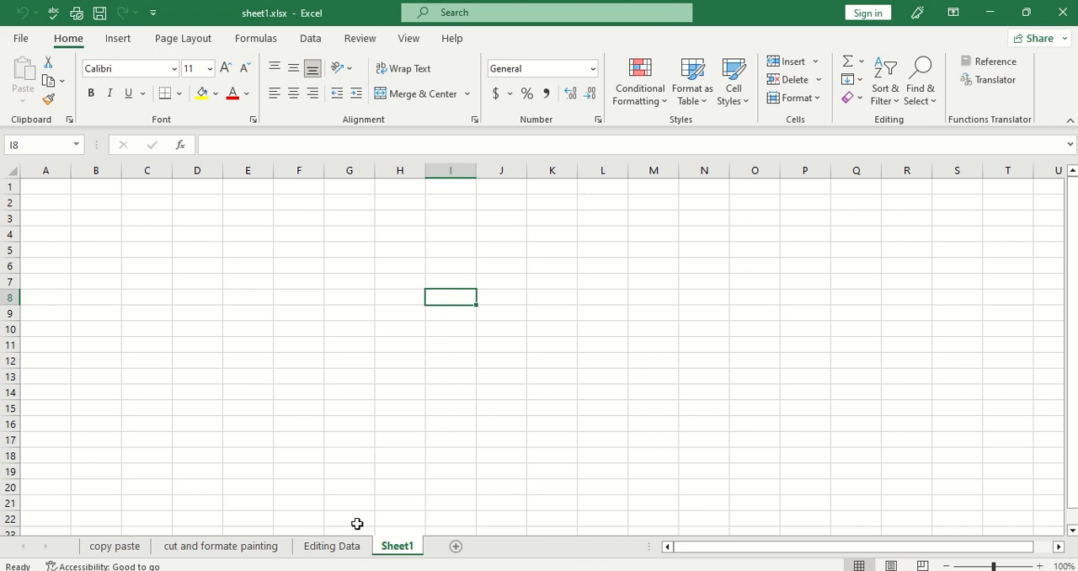
Look through the copy paste, cut and formate painting, and Editing Data sheets, finishing on the empty Sheet1.
left_click(107, 547)
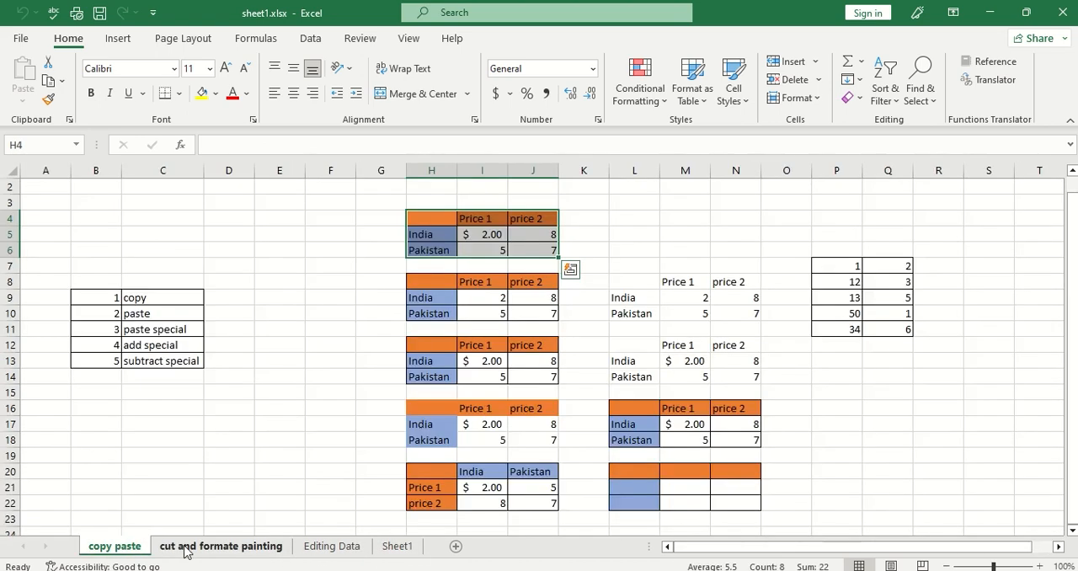
left_click(190, 547)
left_click(341, 546)
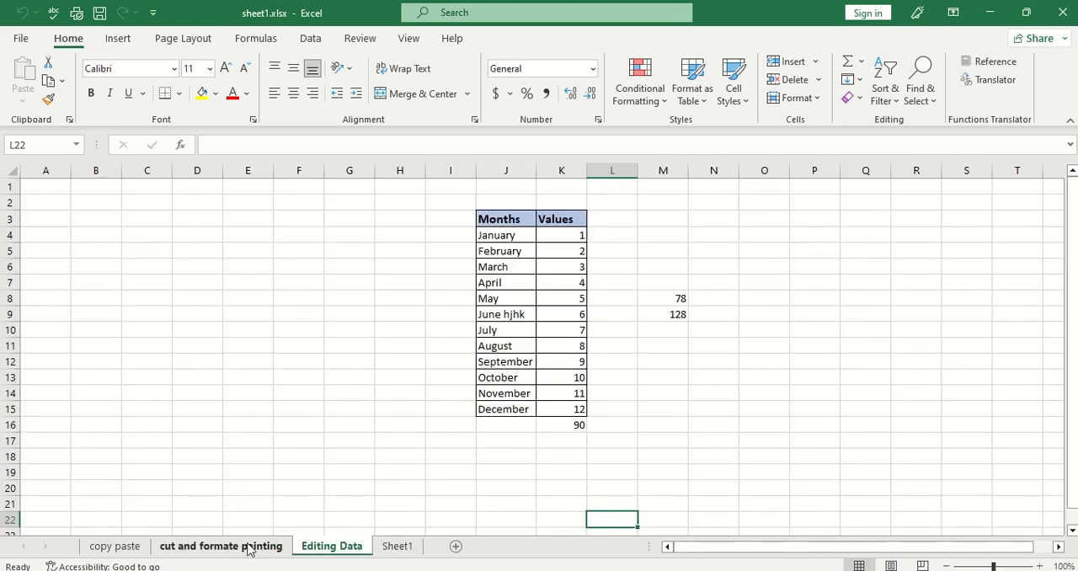
left_click(221, 547)
left_click(113, 547)
left_click(397, 547)
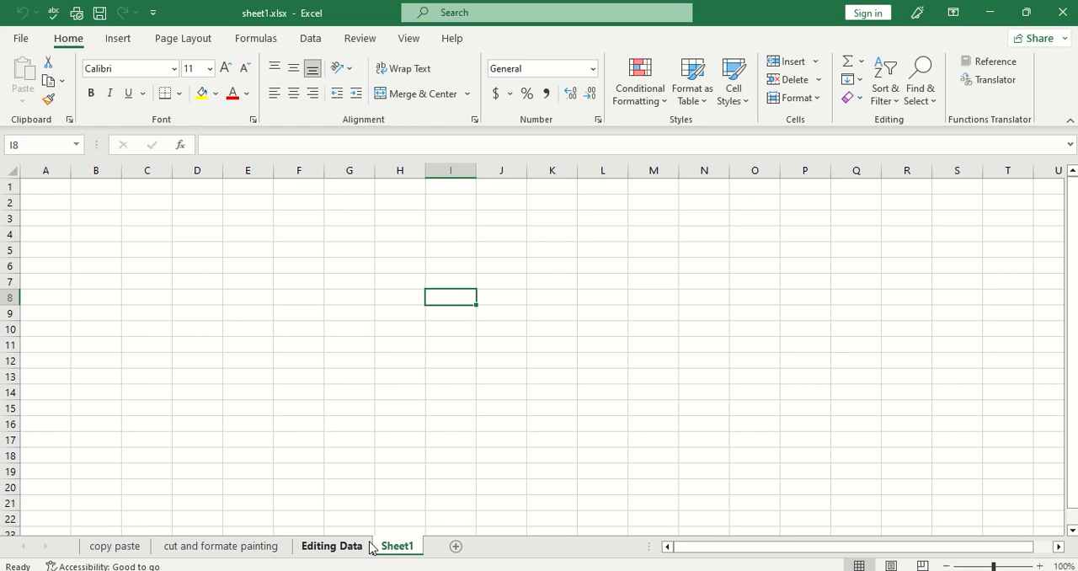
Add three new blank worksheets after Sheet1.
left_click(456, 548)
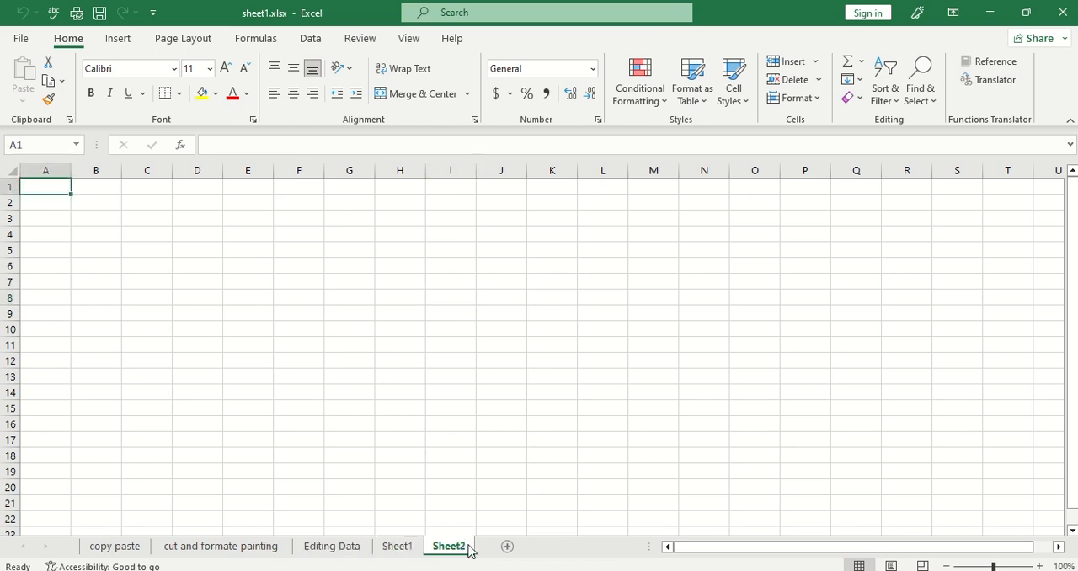
left_click(508, 548)
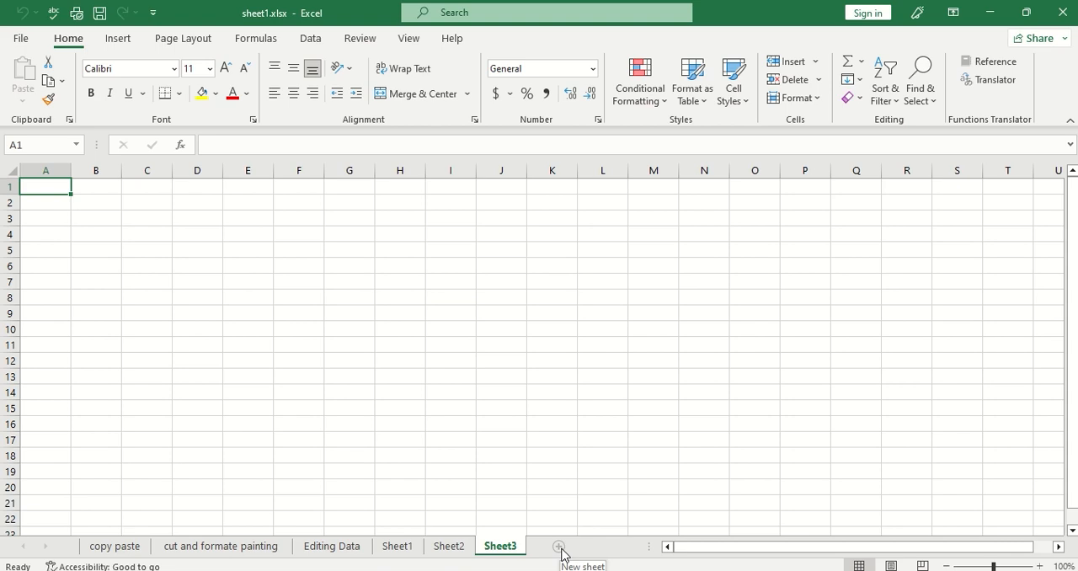
left_click(559, 548)
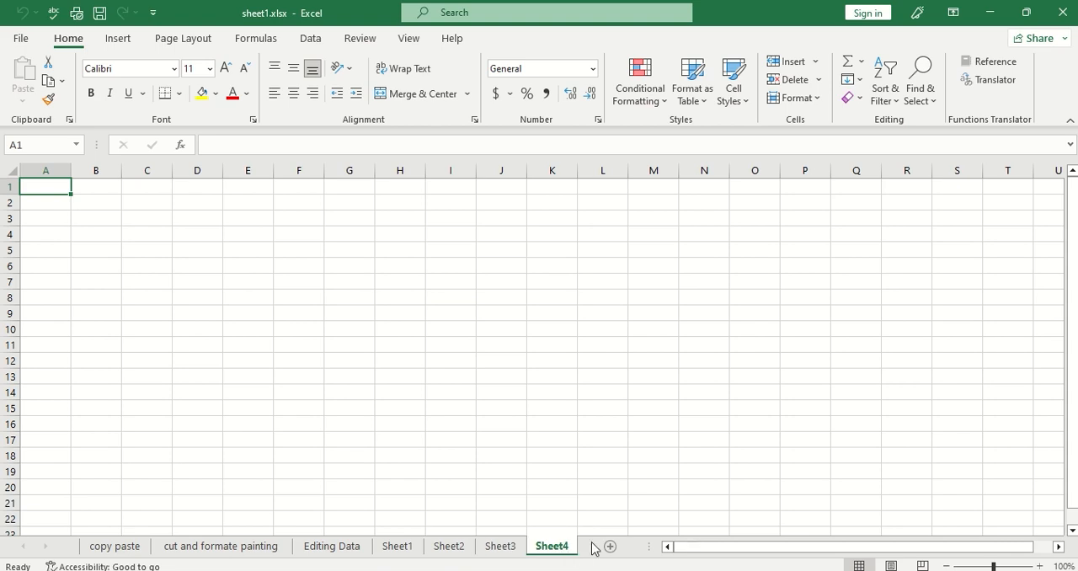
right_click(557, 549)
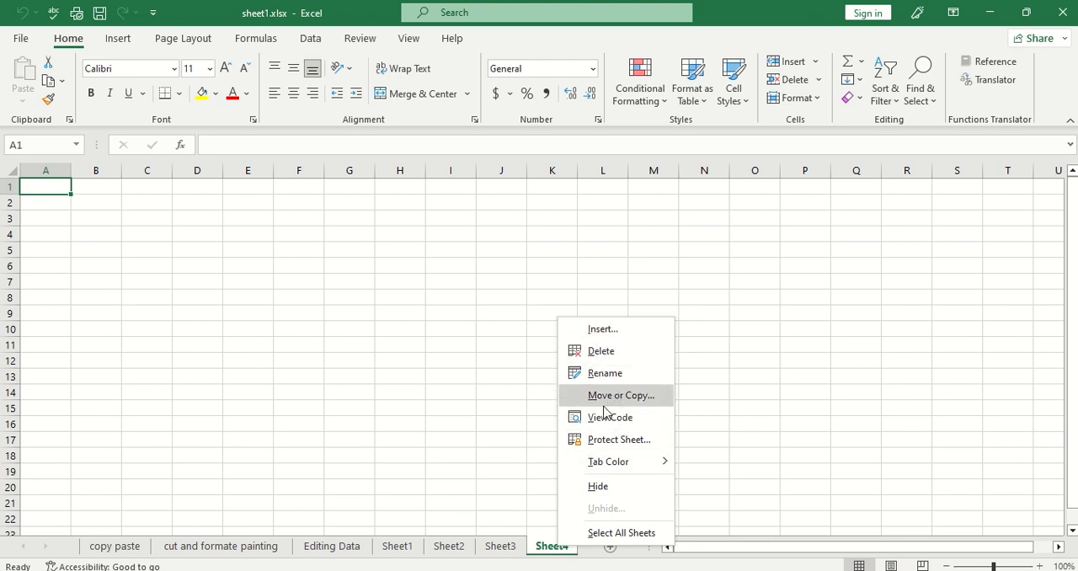
Rename the worksheet Sheet1 as feb.
left_click(396, 550)
left_click(414, 548)
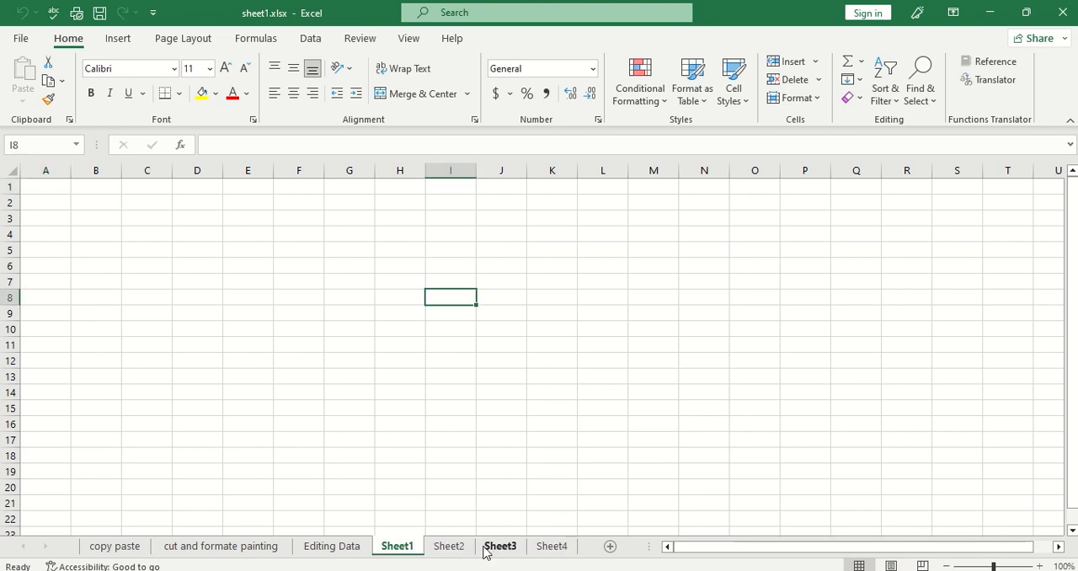
right_click(411, 551)
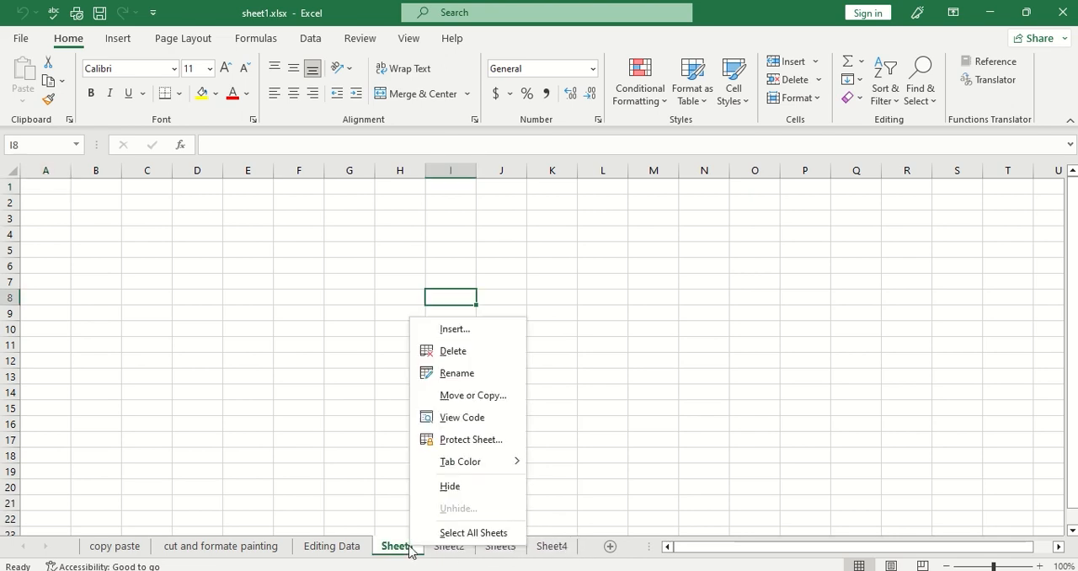
left_click(463, 374)
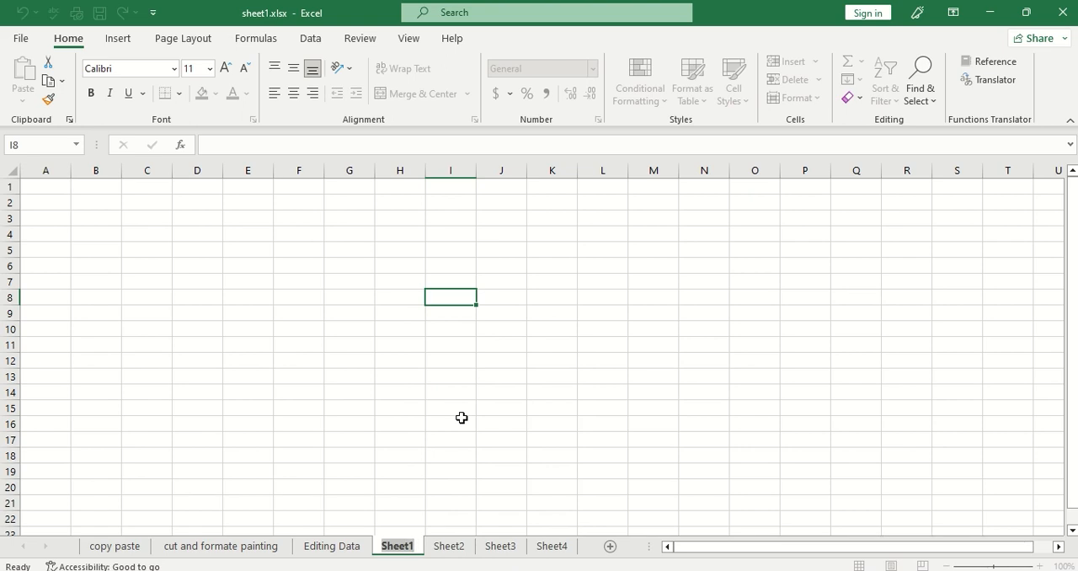
type("feb")
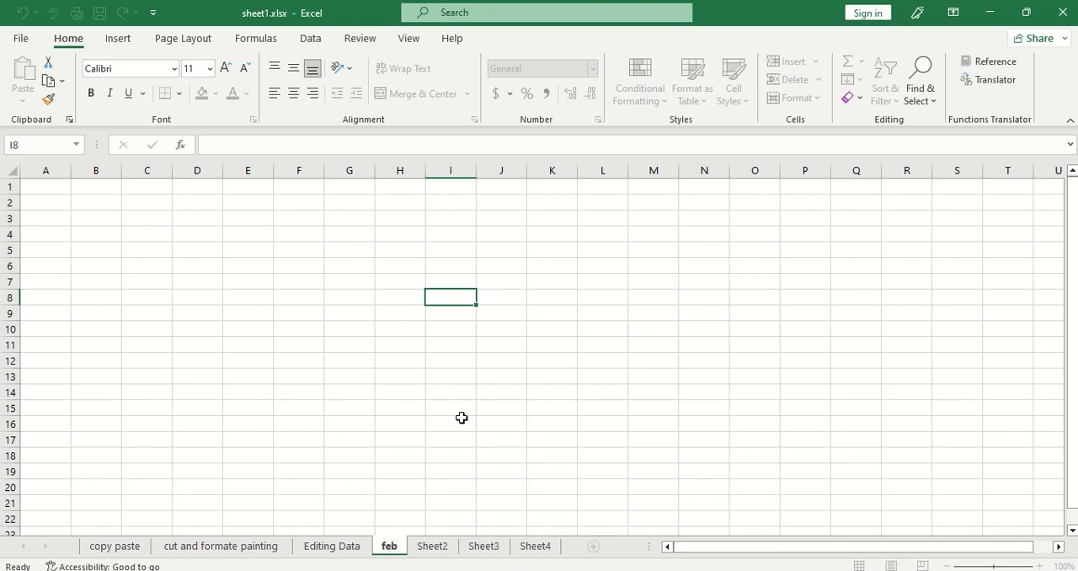
Rename the worksheet Sheet2 as march.
left_click(432, 546)
right_click(431, 547)
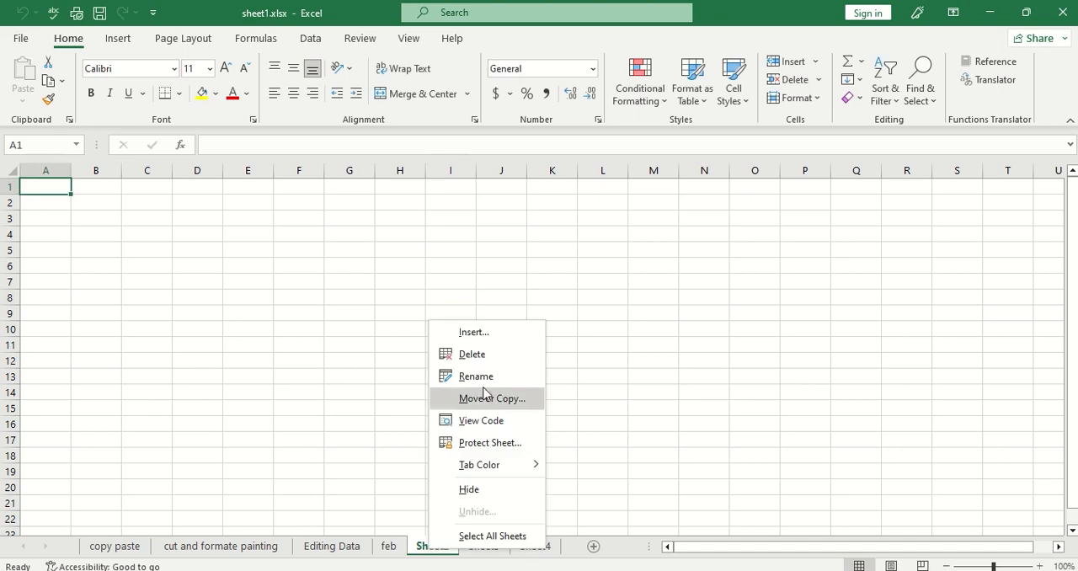
left_click(487, 376)
type("march")
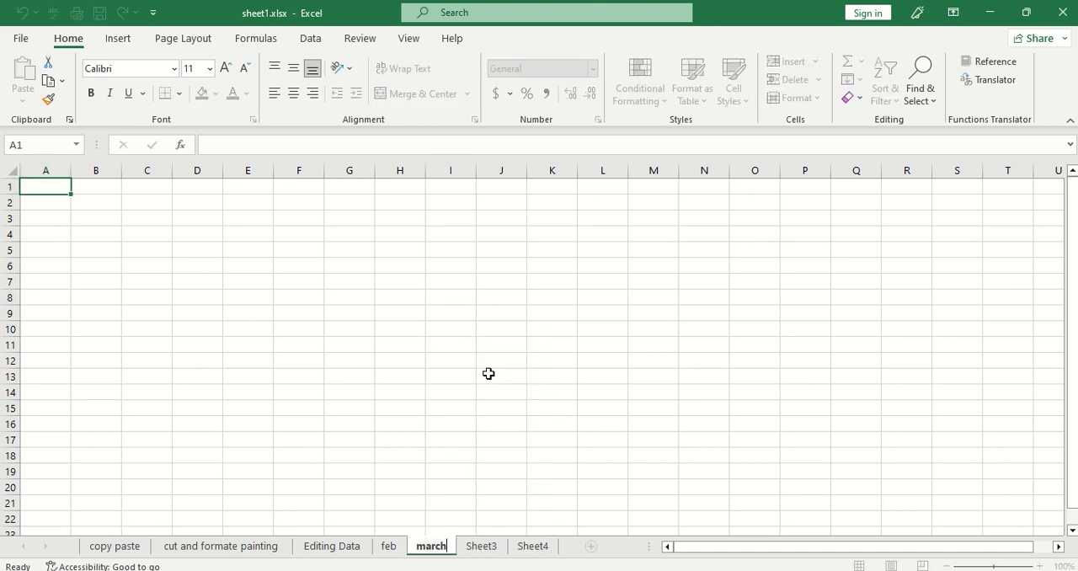
Rename the worksheet Sheet3 as april.
left_click(472, 547)
right_click(472, 547)
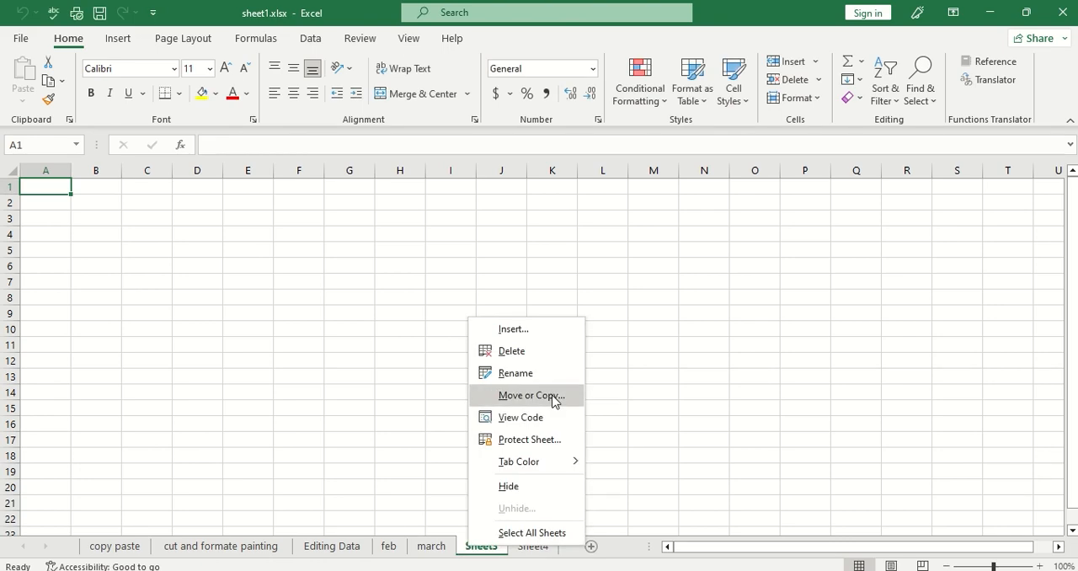
left_click(546, 374)
type("april")
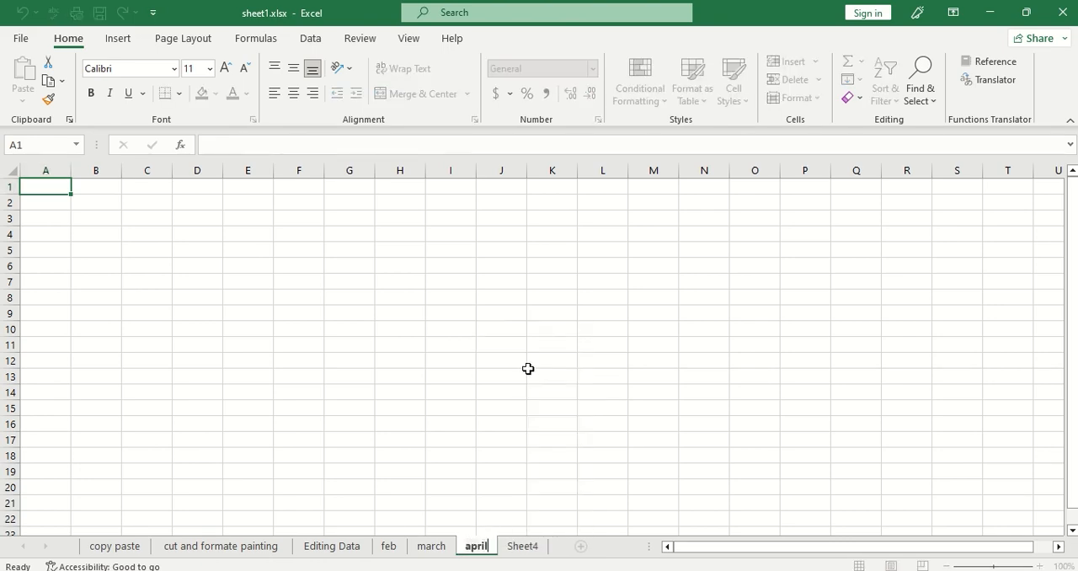
Rename the worksheet Sheet4 as may.
left_click(522, 547)
right_click(522, 547)
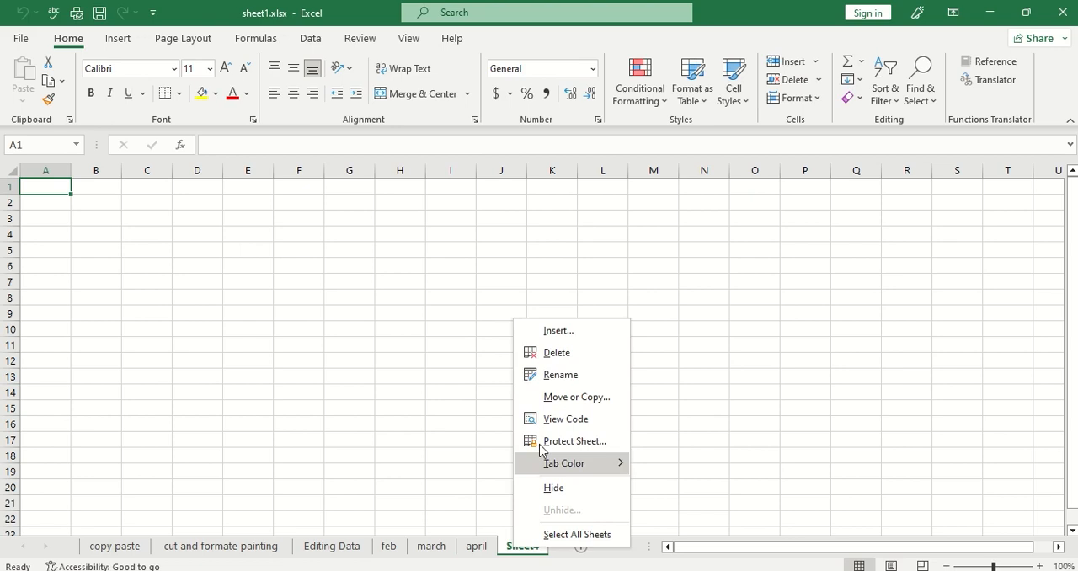
left_click(560, 374)
type("ma")
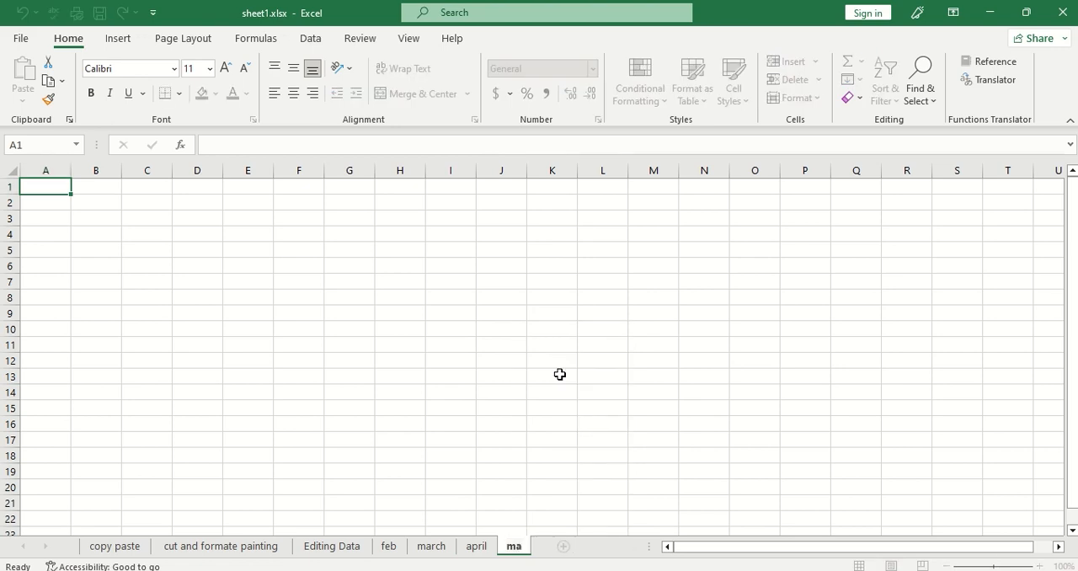
type("y")
left_click(544, 409)
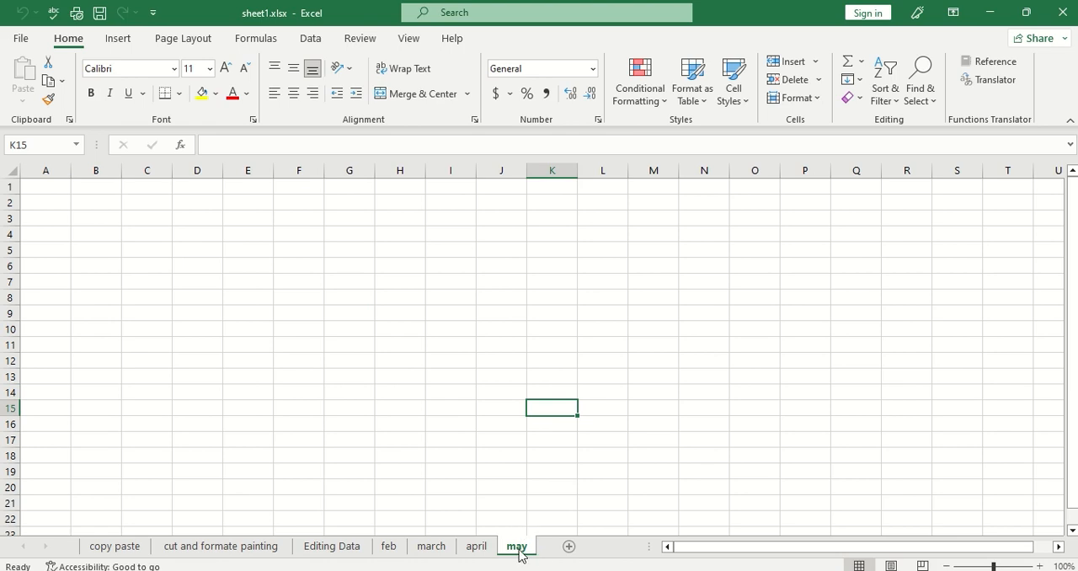
Go back through the april and march sheets to feb and give the feb sheet a light blue tab colour.
left_click(476, 546)
left_click(430, 546)
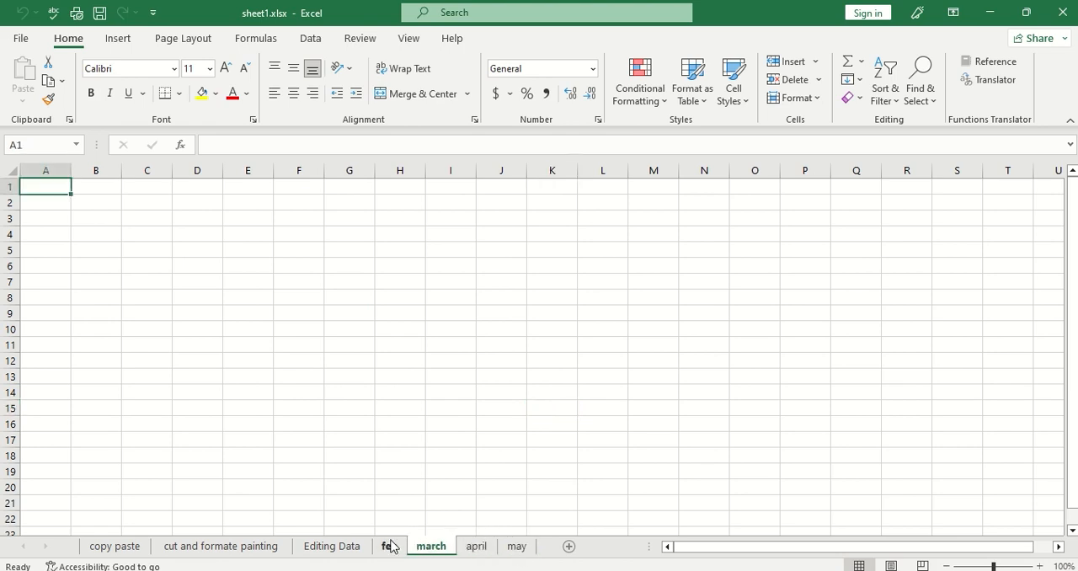
left_click(390, 546)
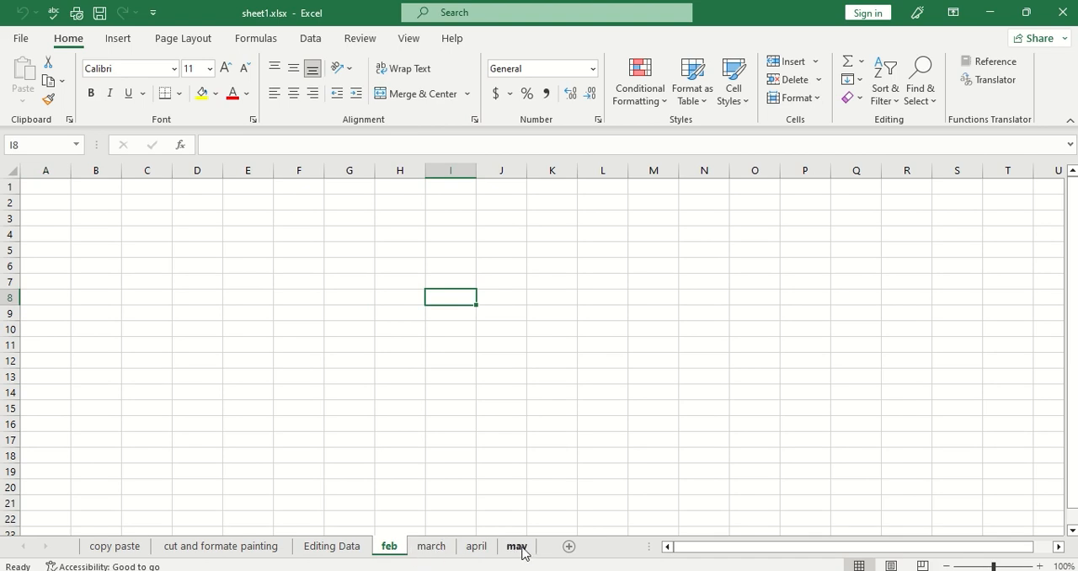
right_click(391, 549)
mouse_move(424, 462)
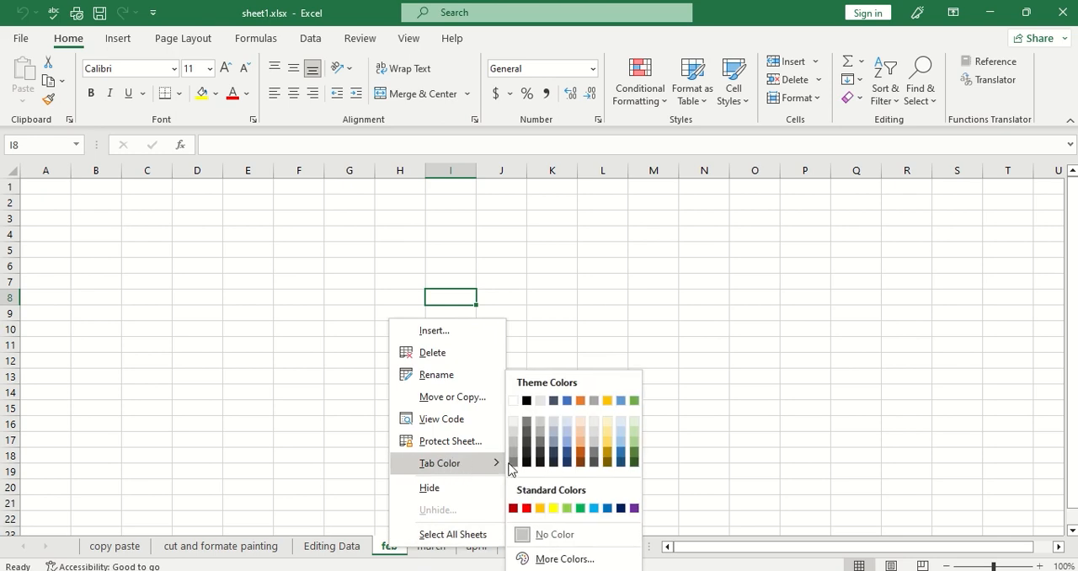
left_click(570, 453)
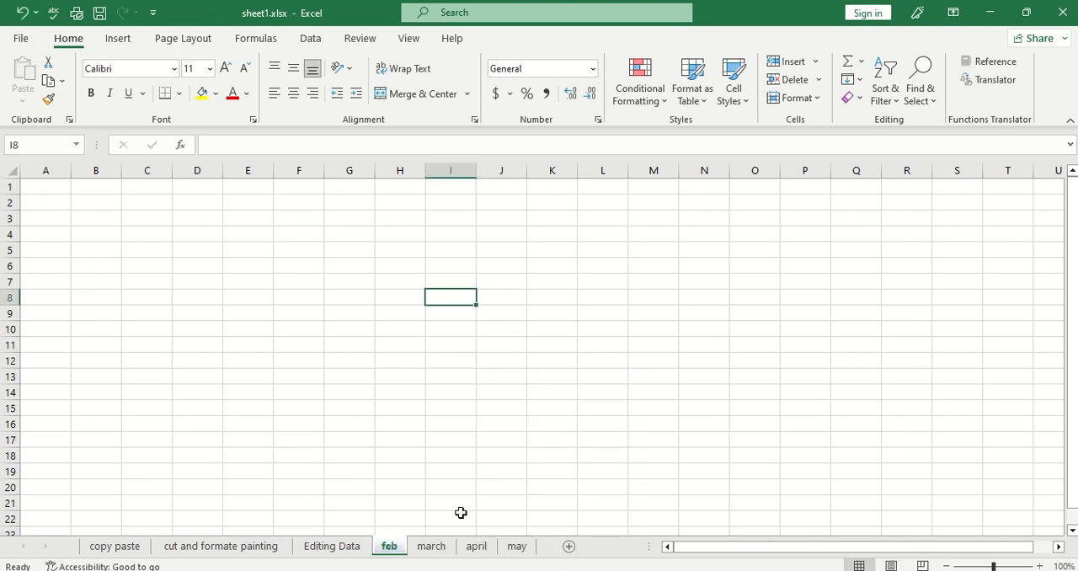
Set the march sheet's tab colour to gold from the theme colours.
left_click(431, 547)
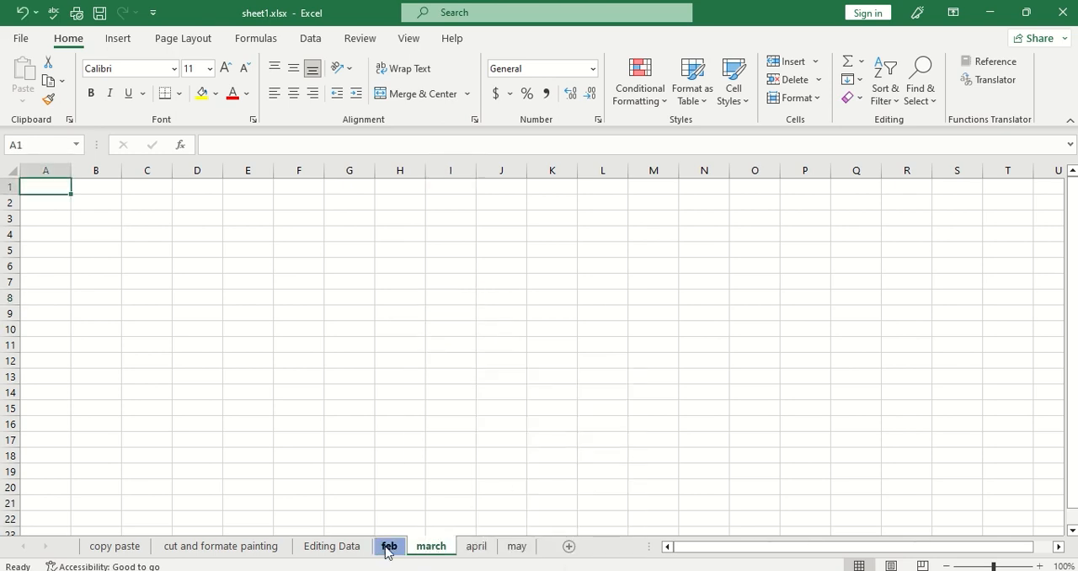
right_click(431, 549)
mouse_move(520, 474)
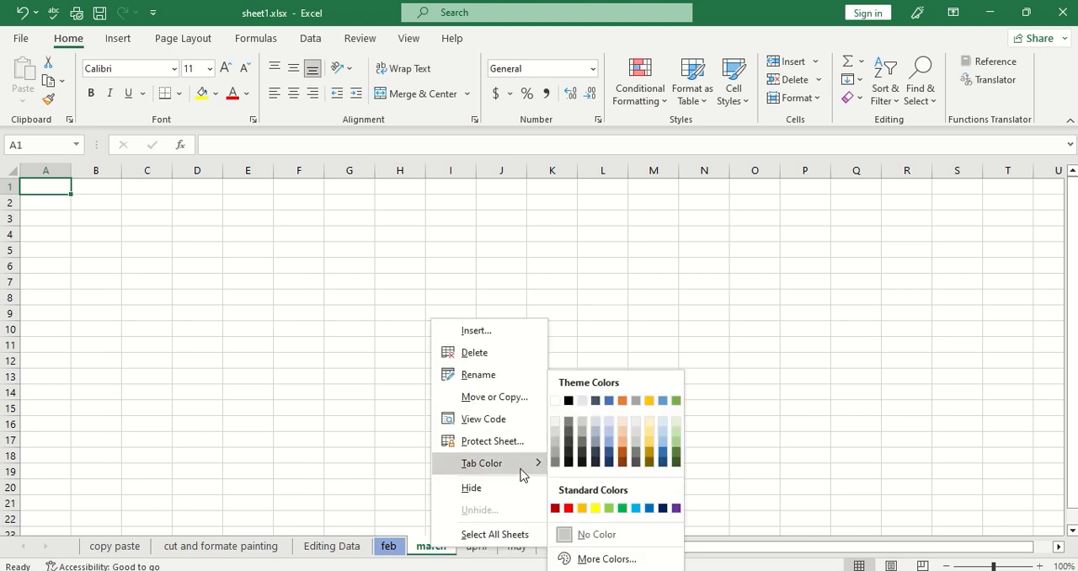
left_click(650, 402)
Set the april sheet's tab colour to dark orange from the theme colours.
left_click(477, 550)
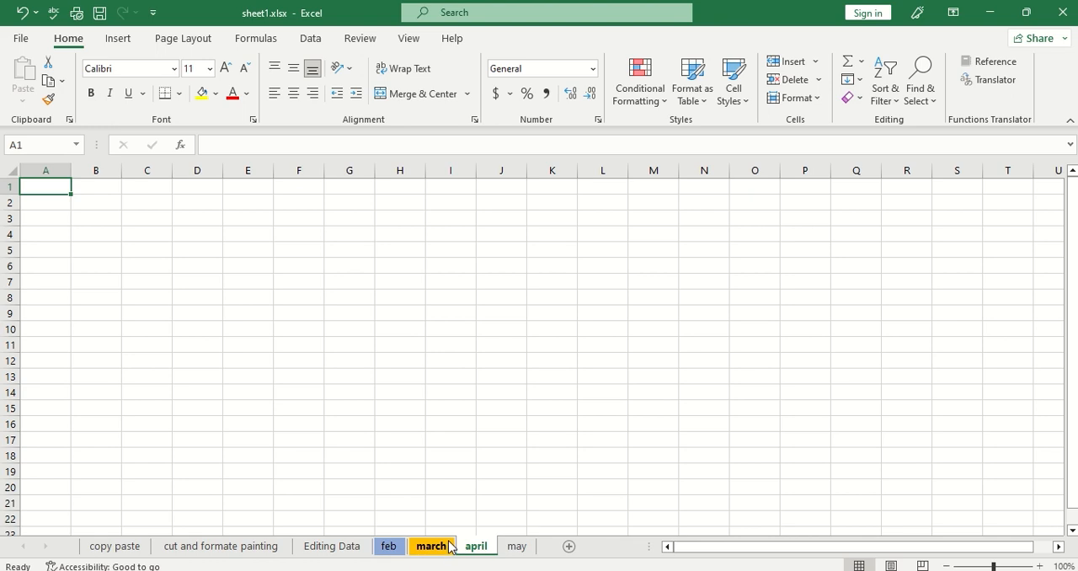
right_click(479, 557)
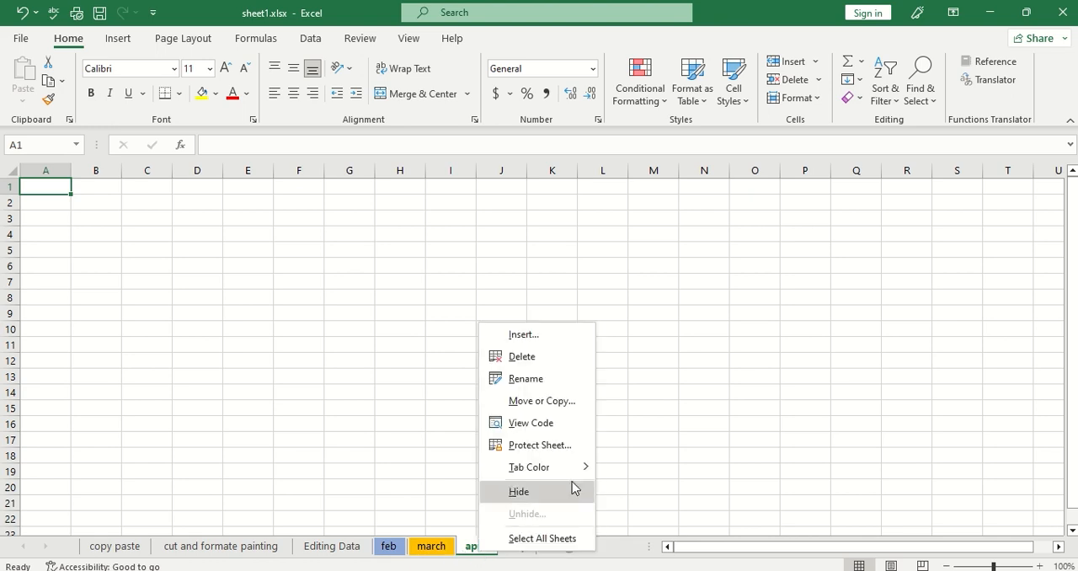
mouse_move(582, 467)
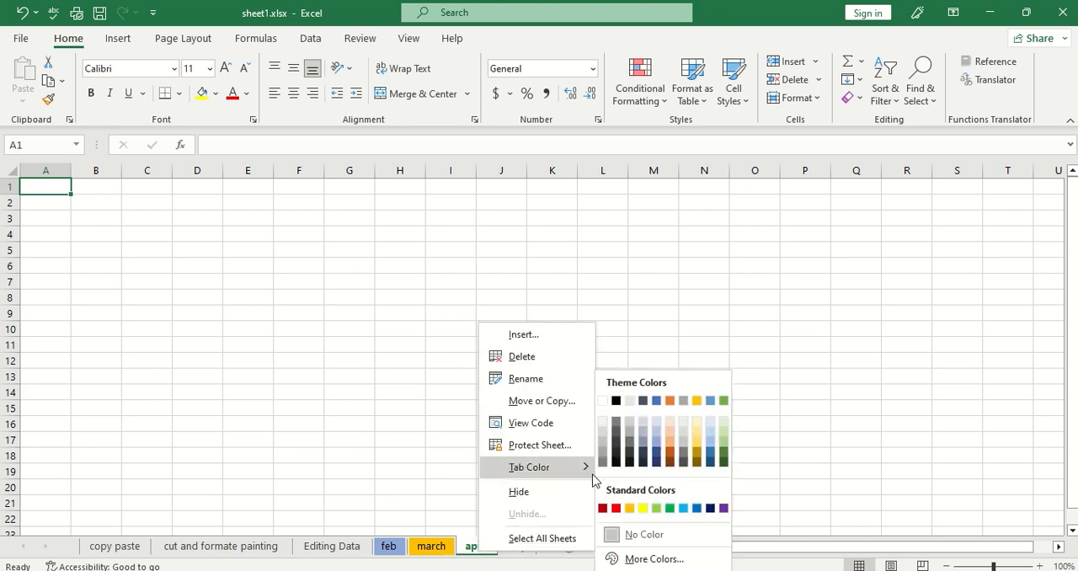
left_click(670, 461)
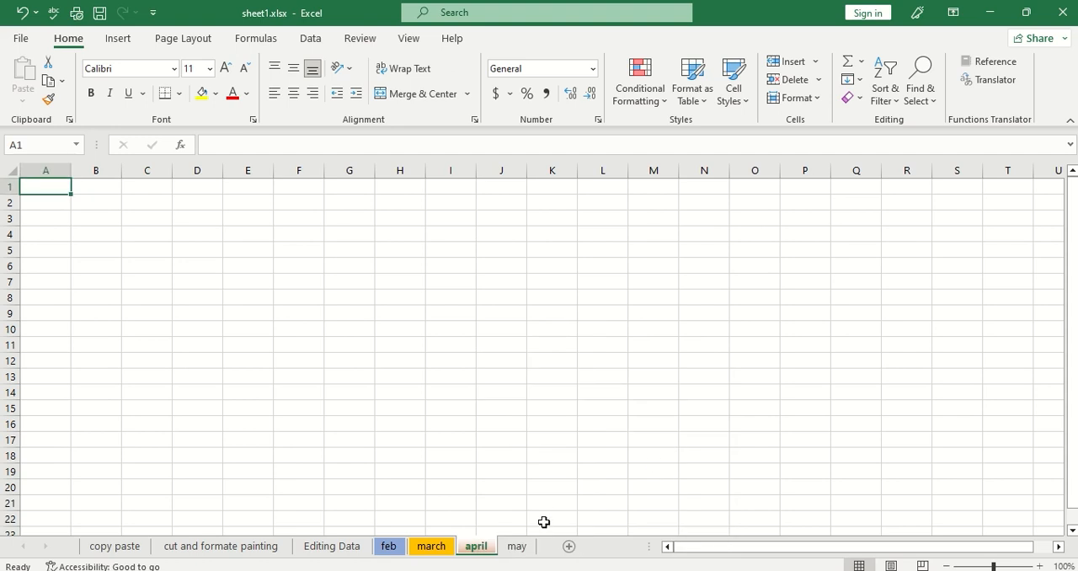
Set the may sheet's tab colour to green from the theme colours.
left_click(520, 556)
right_click(520, 556)
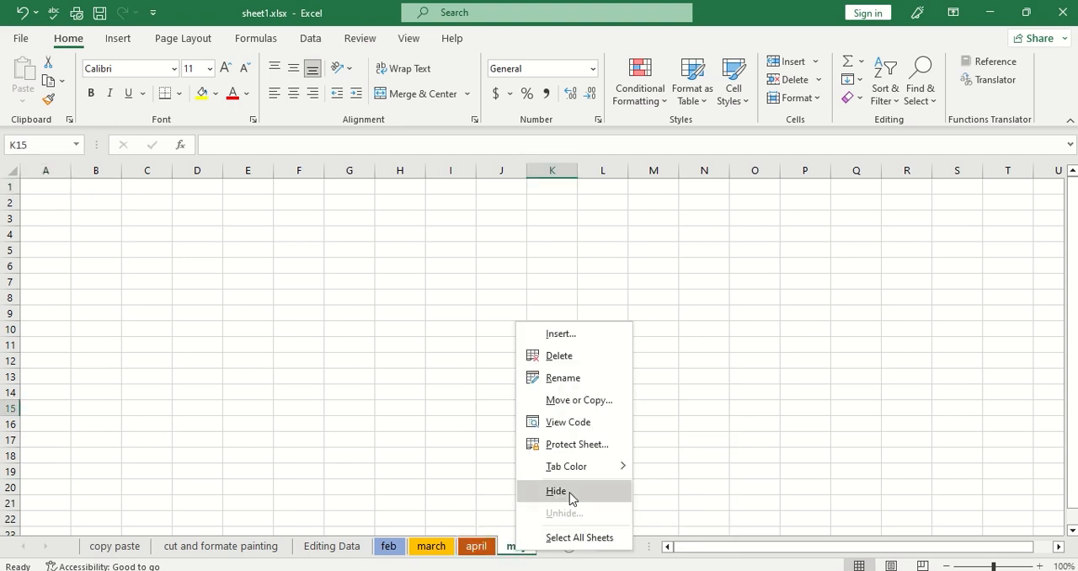
mouse_move(619, 466)
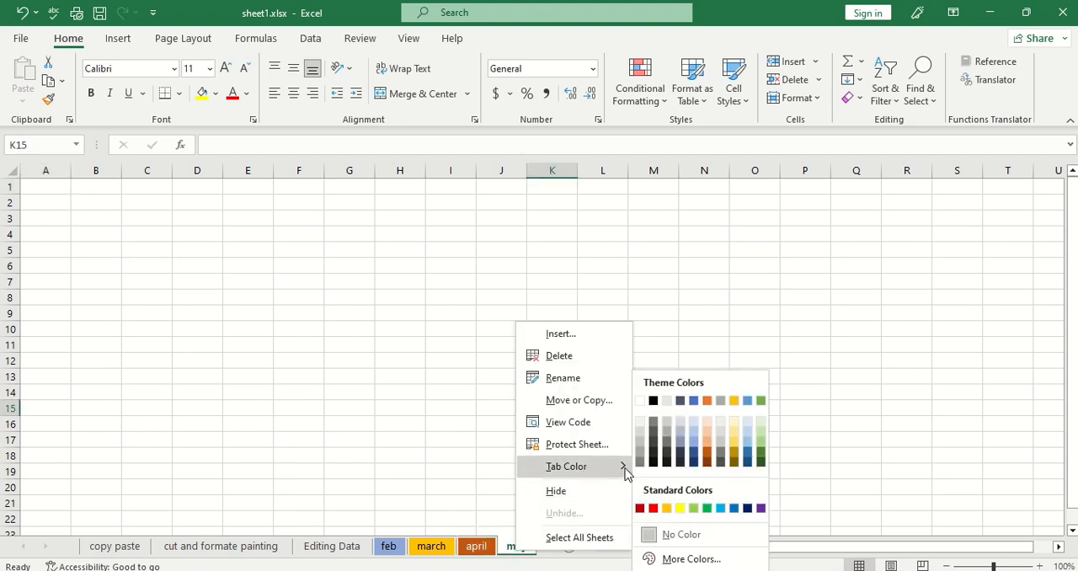
left_click(761, 401)
left_click(638, 468)
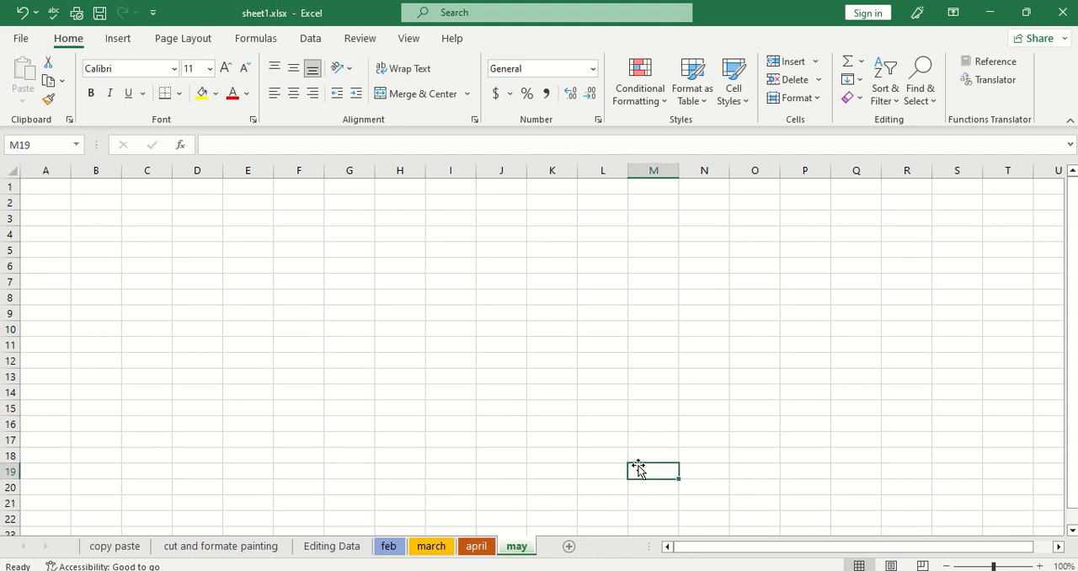
Switch between the feb and march sheets to check the coloured tabs, finishing on feb.
left_click(390, 547)
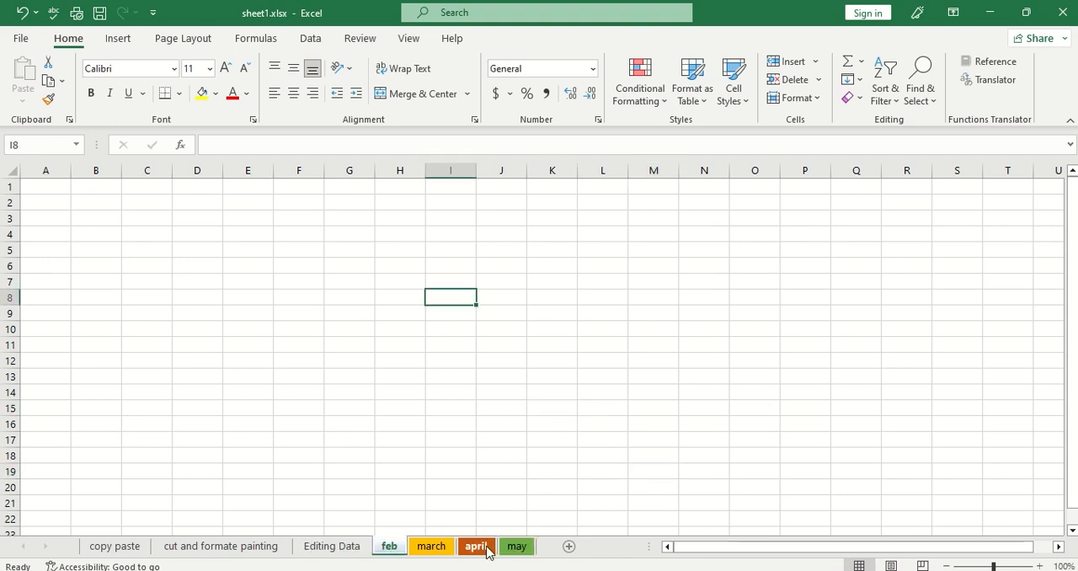
left_click(425, 548)
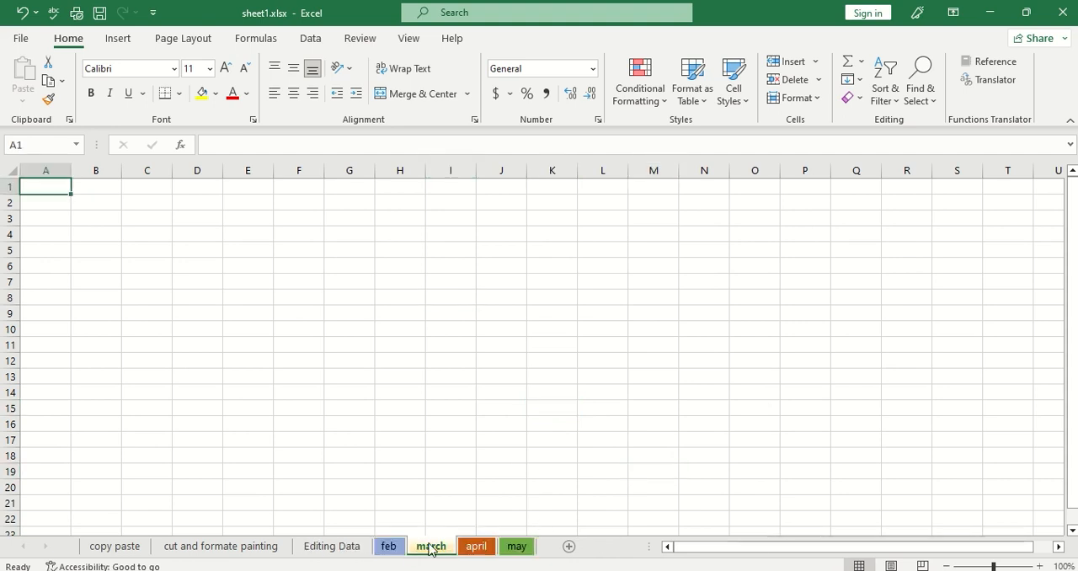
left_click(393, 548)
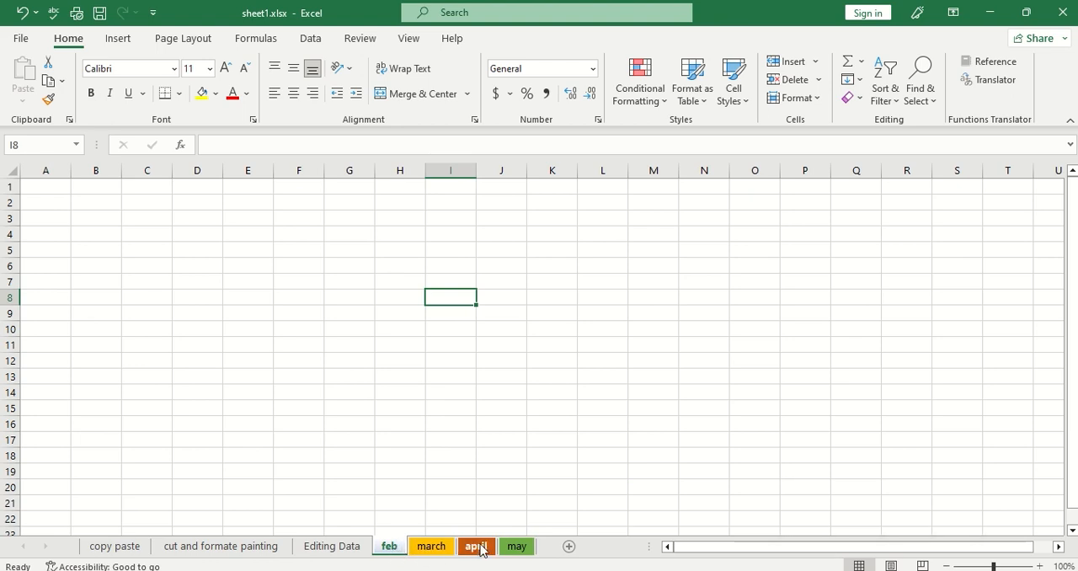
left_click(396, 529)
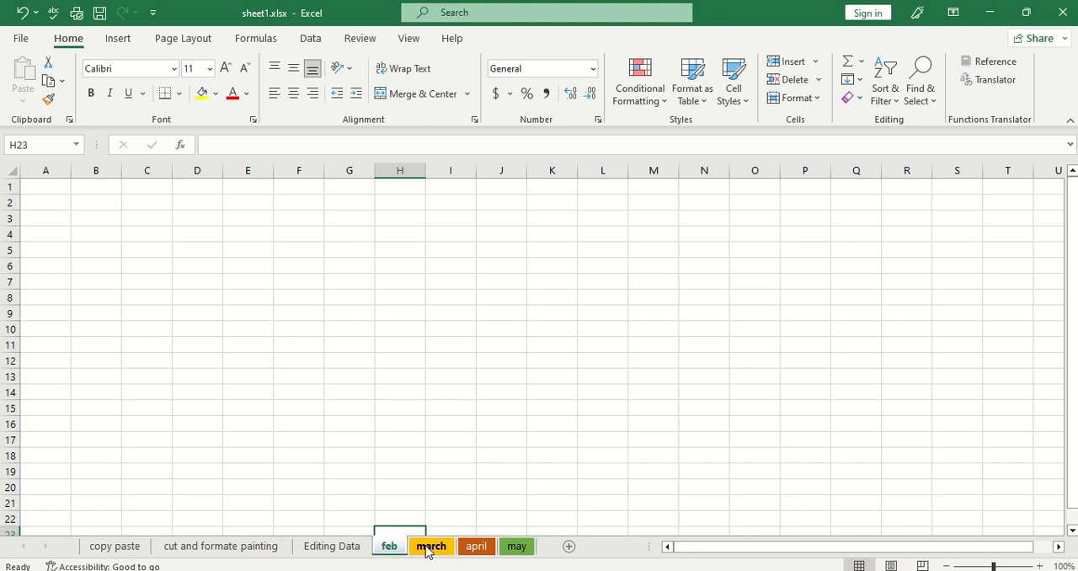
Group the feb, march and april sheets and apply all borders to cells F6:G14.
left_click(428, 547, "ctrl")
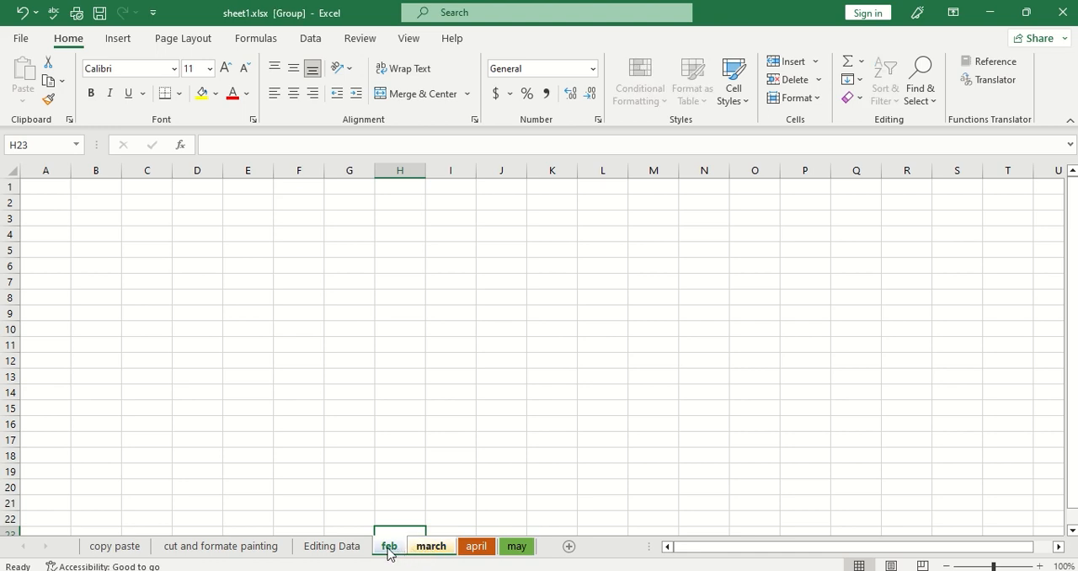
left_click(477, 548, "ctrl")
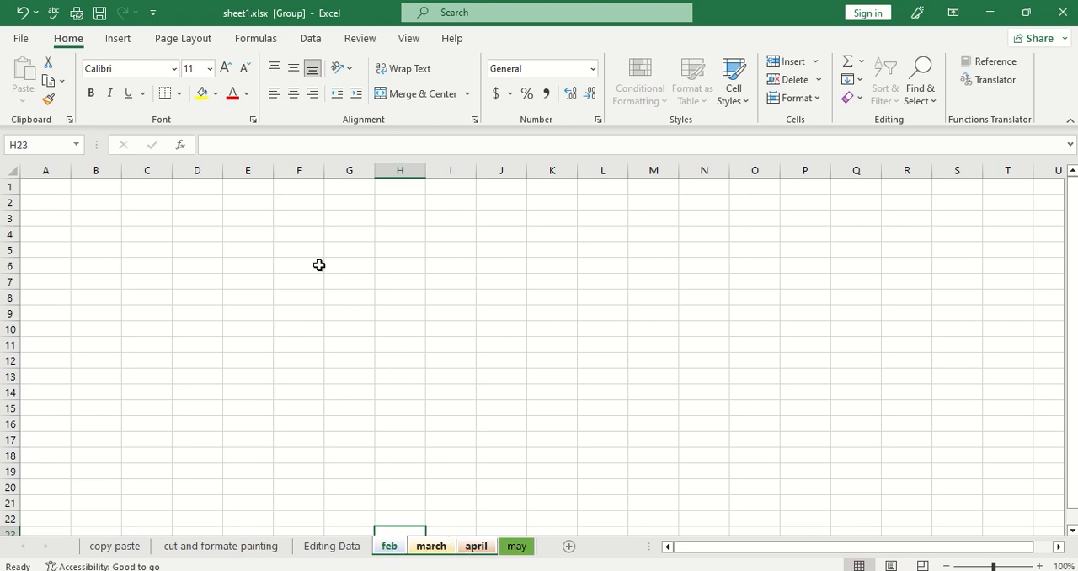
left_click_drag(320, 265, 352, 394)
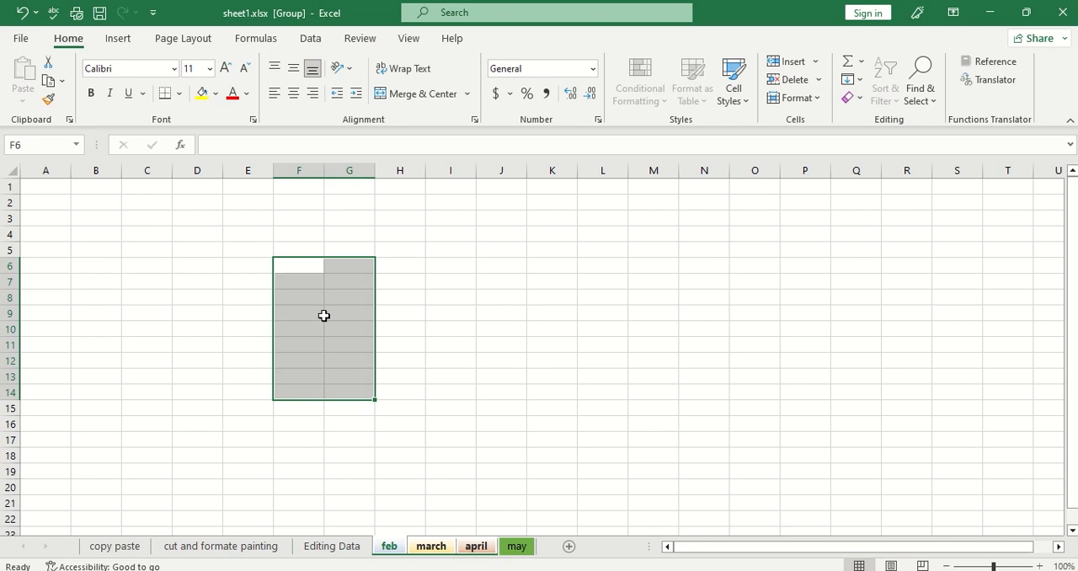
left_click(179, 93)
left_click(189, 253)
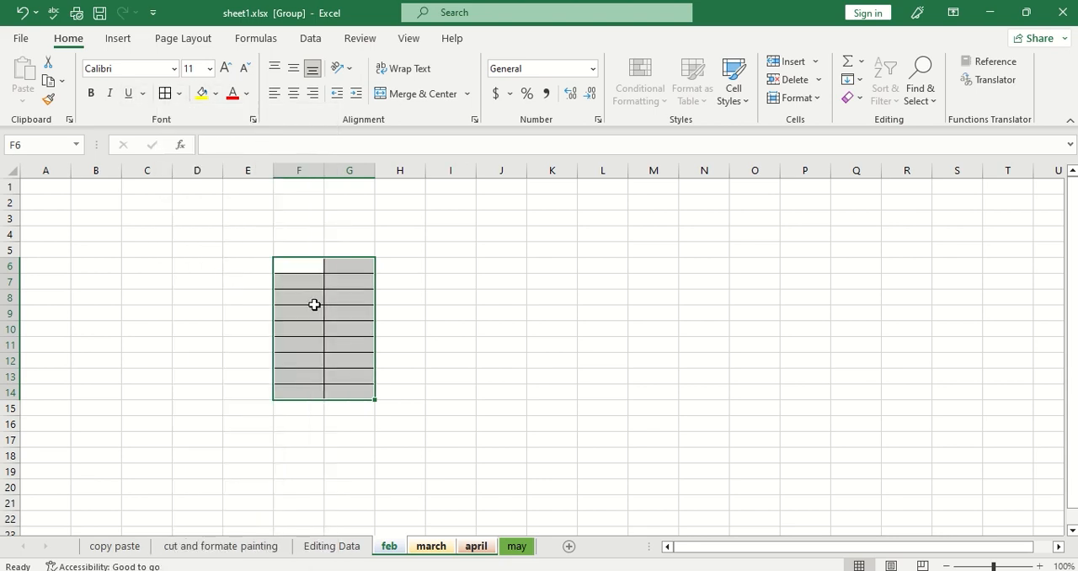
Enter the column headings Ser.1 in F6 and Ser.2 in G6 of the bordered table.
left_click(297, 267)
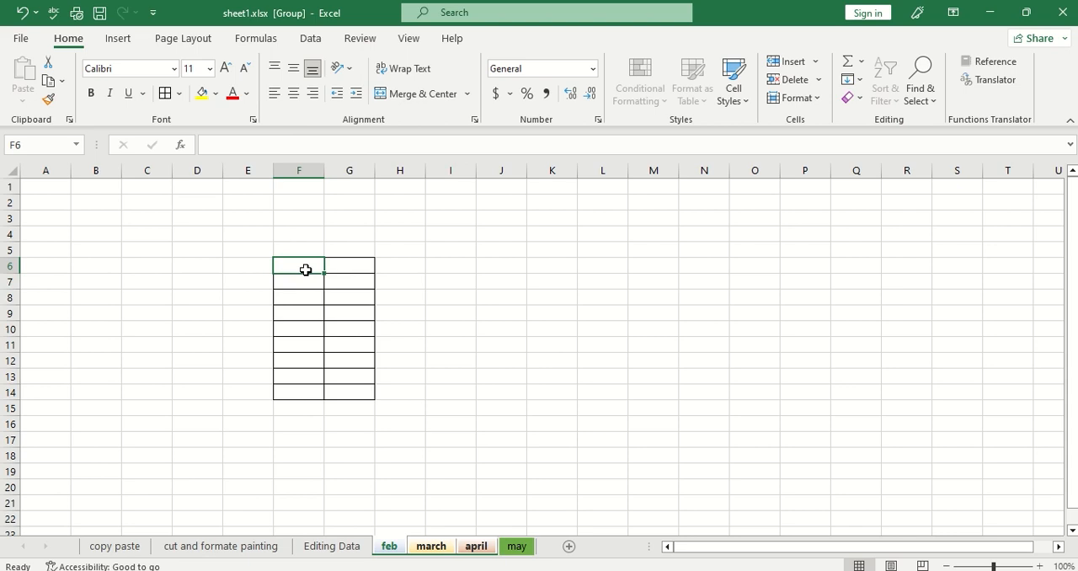
type("Se")
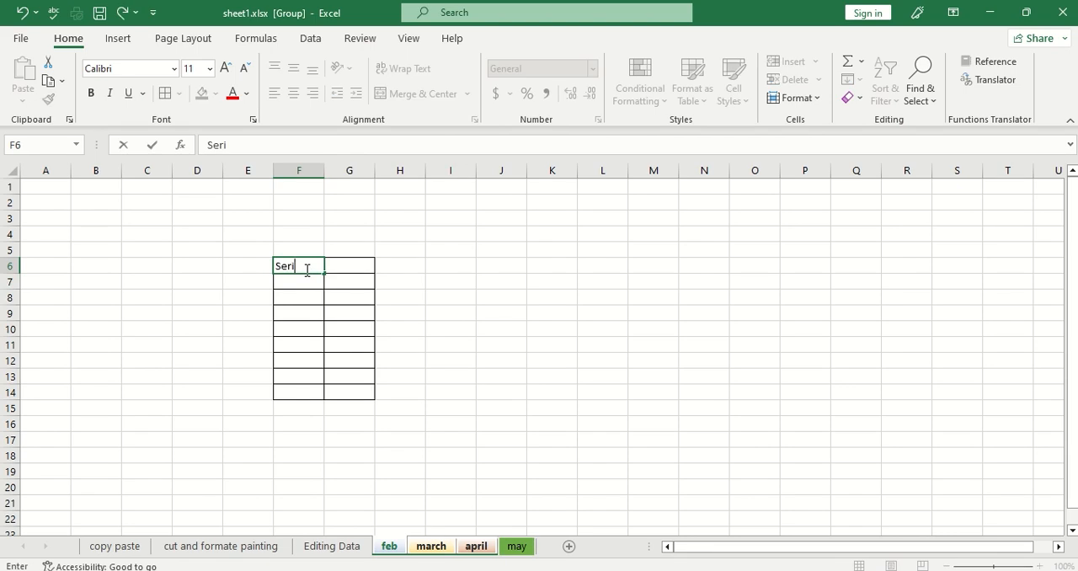
type("ri")
key("BackSpace")
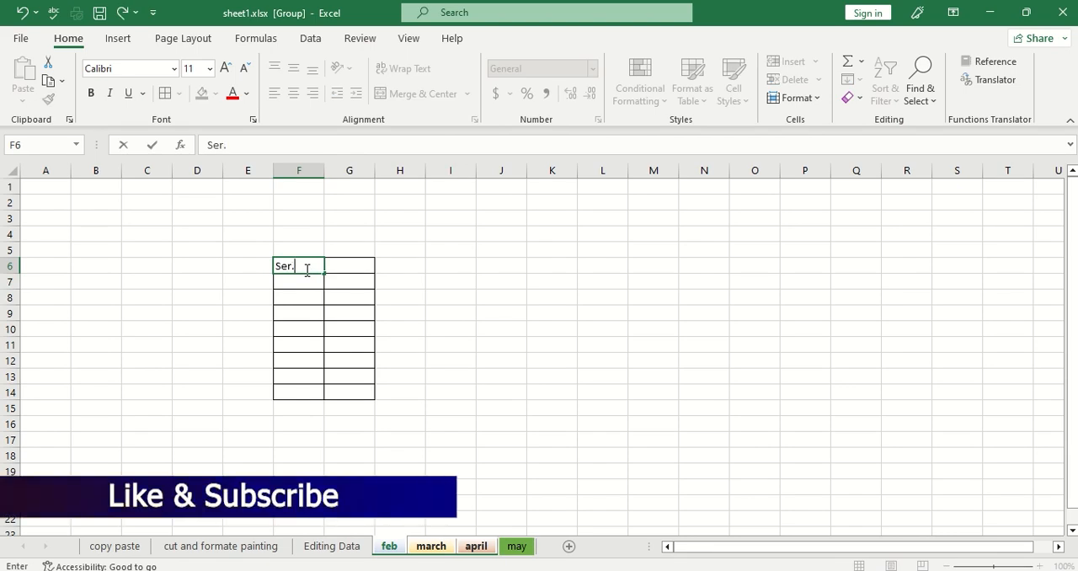
key("Tab")
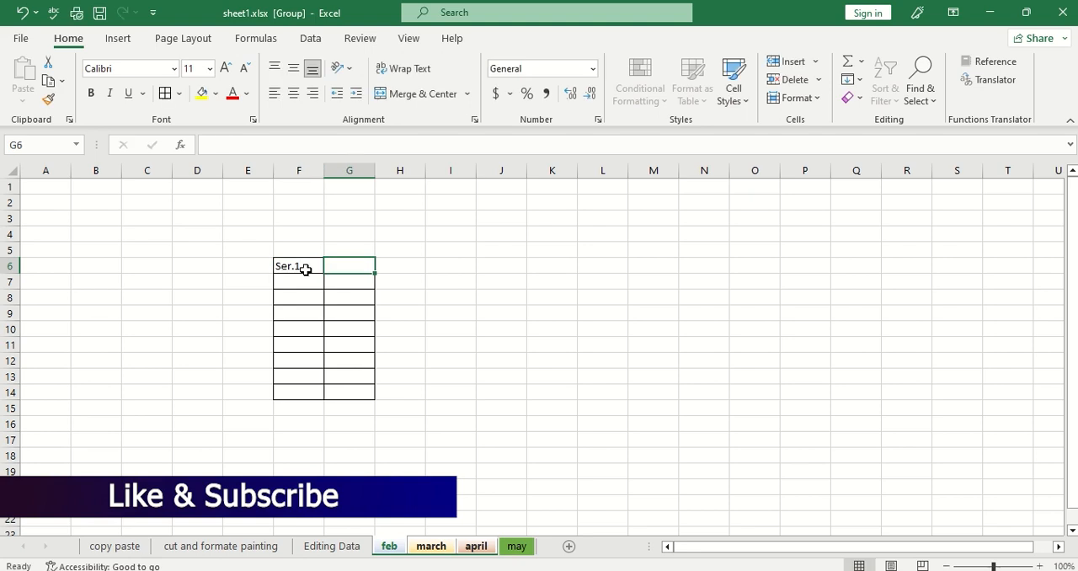
type("S")
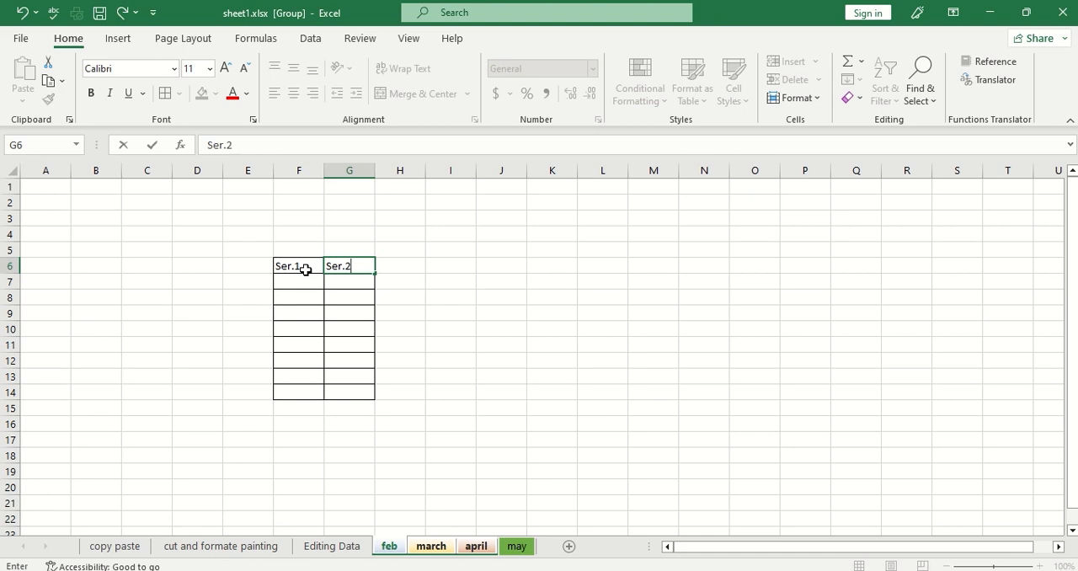
type("er.2")
left_click(421, 328)
Fill the heading cells F6:G6 with a light blue theme colour.
left_click(311, 265)
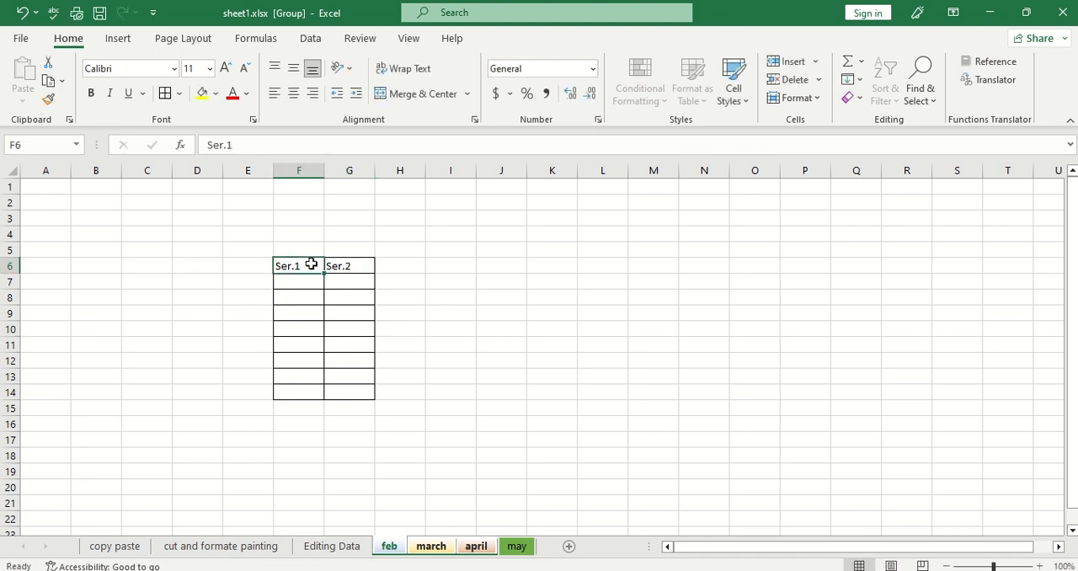
left_click_drag(311, 264, 339, 261)
left_click(215, 95)
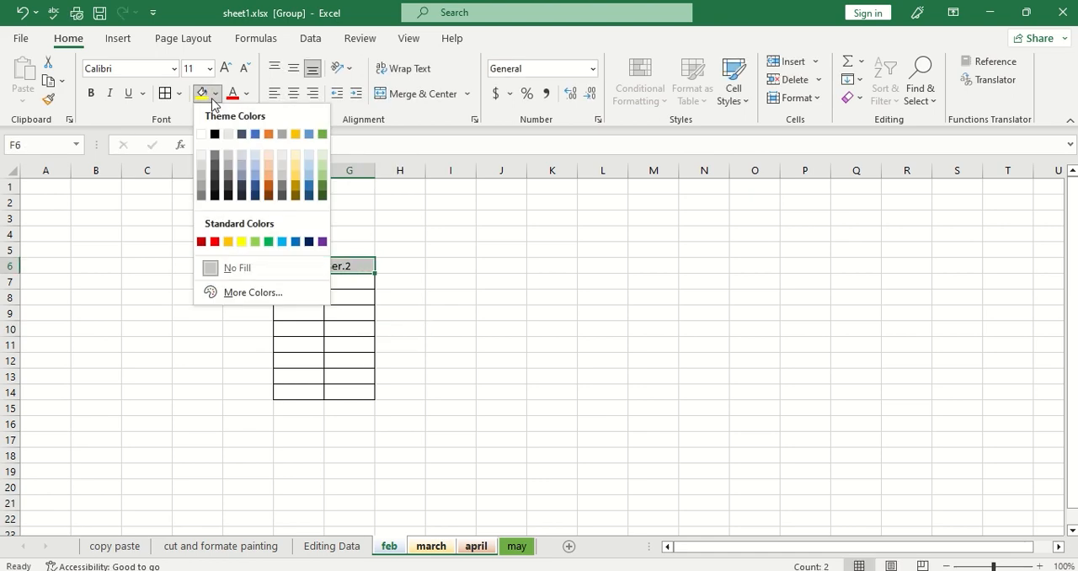
left_click(255, 171)
left_click(451, 236)
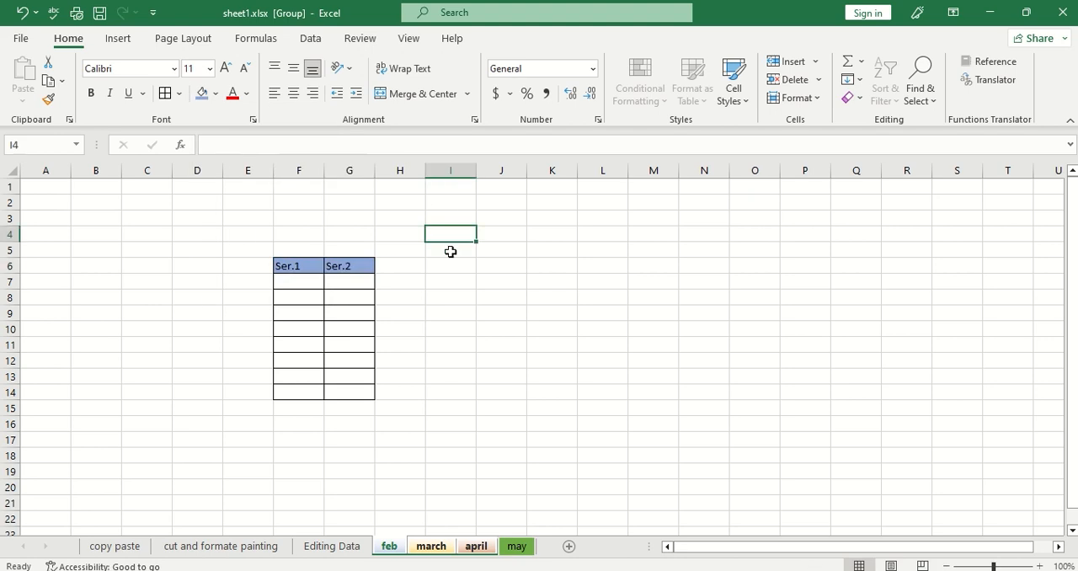
Enter 23, 21, r and f in cells F7 to F10 under the Ser.1 heading.
left_click(299, 282)
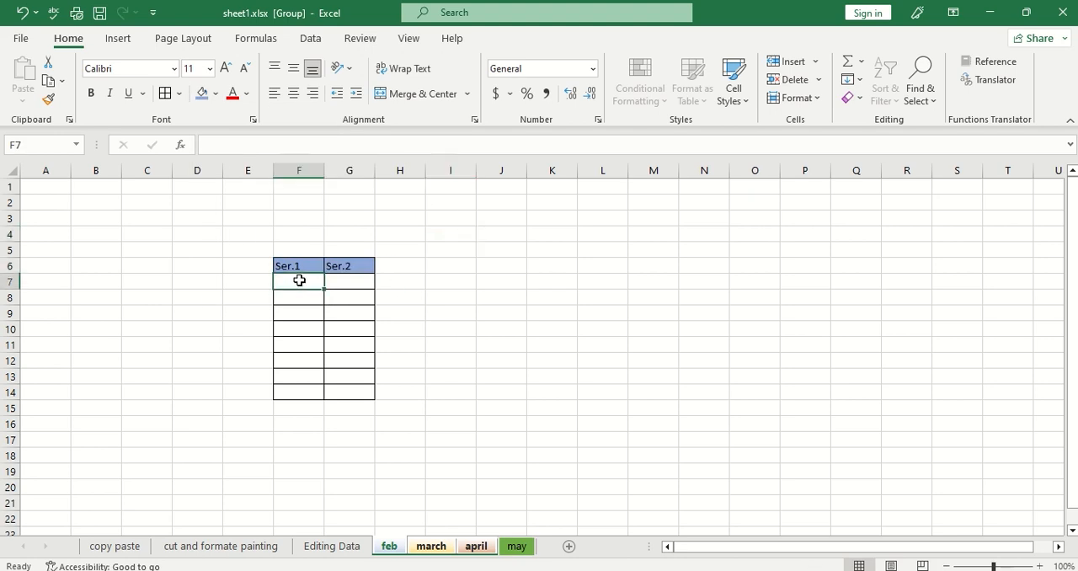
type("23")
key("Return")
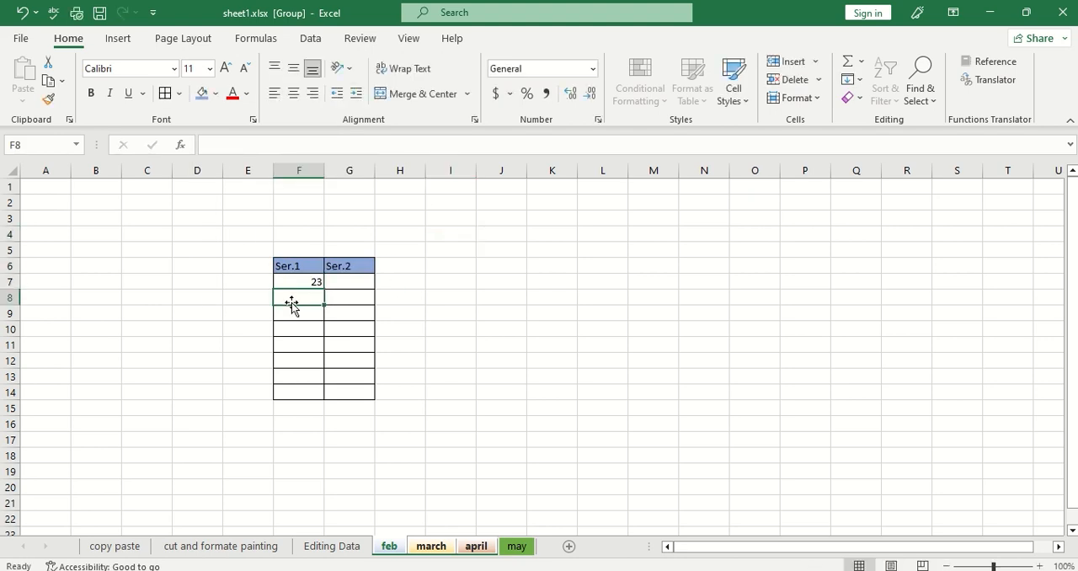
type("21")
left_click(296, 313)
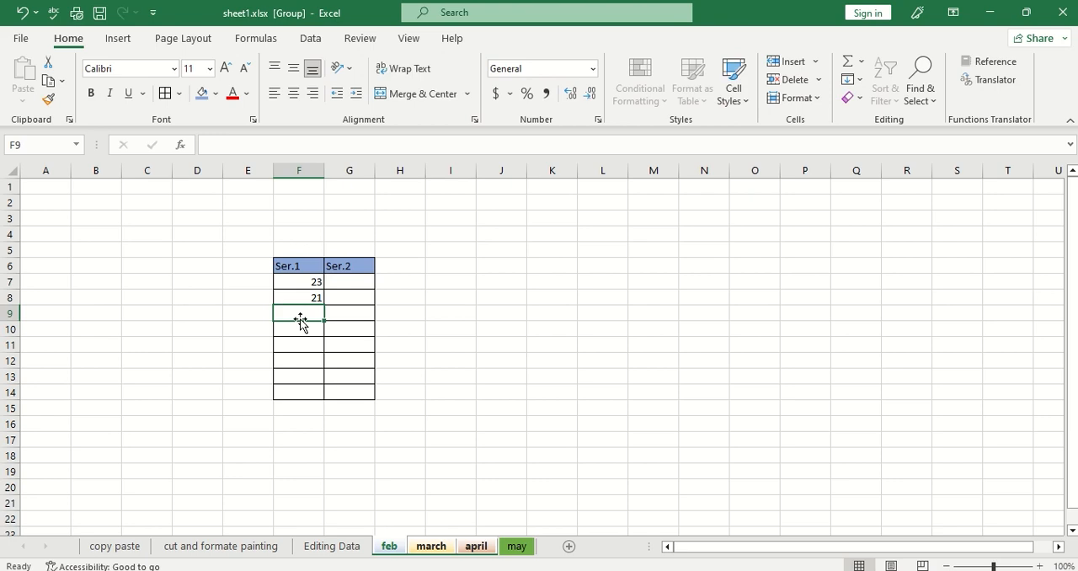
type("r")
left_click(296, 332)
type("f")
Fill the rest of the Ser.1 column with g in F12, w in F11, qz in F13 and z in F14.
left_click(296, 355)
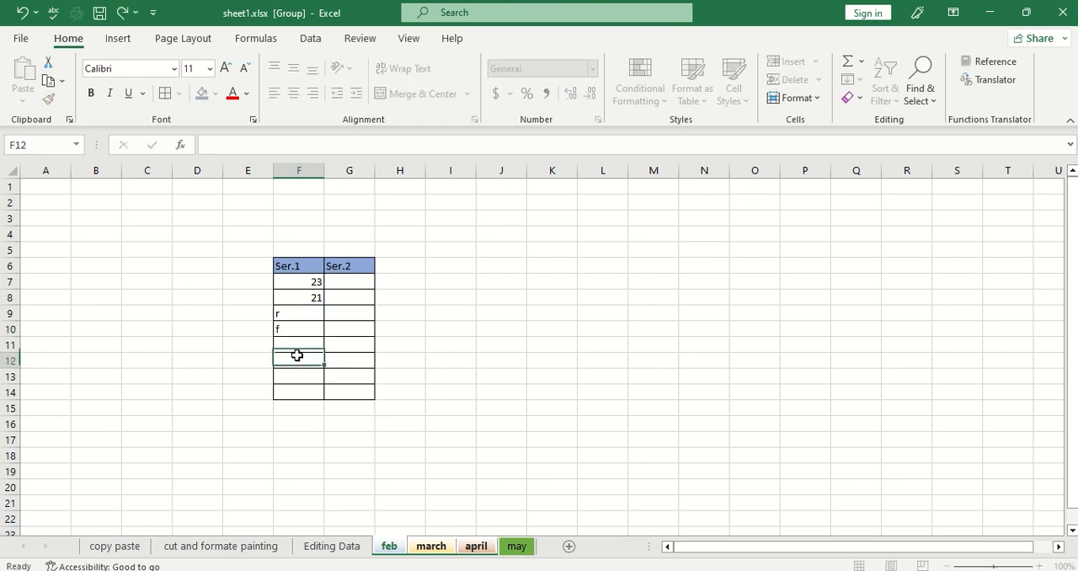
type("g")
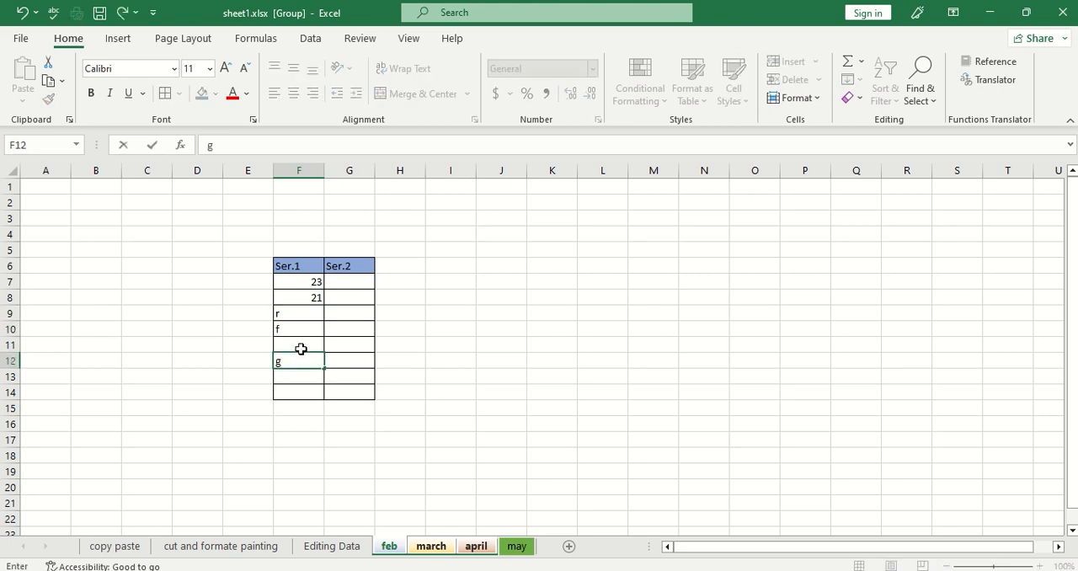
left_click(301, 349)
type("w")
left_click(304, 380)
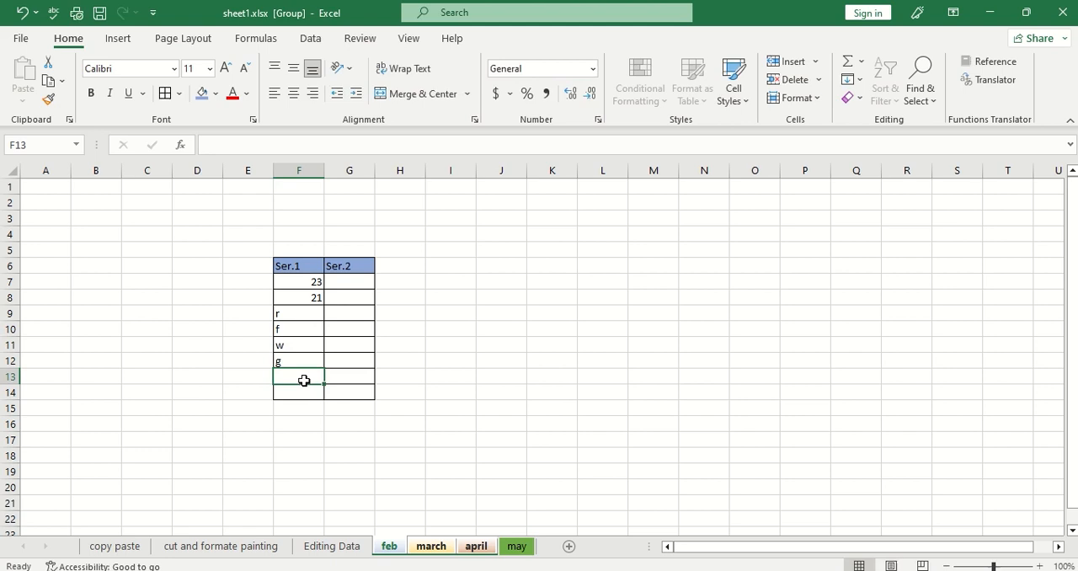
type("qz")
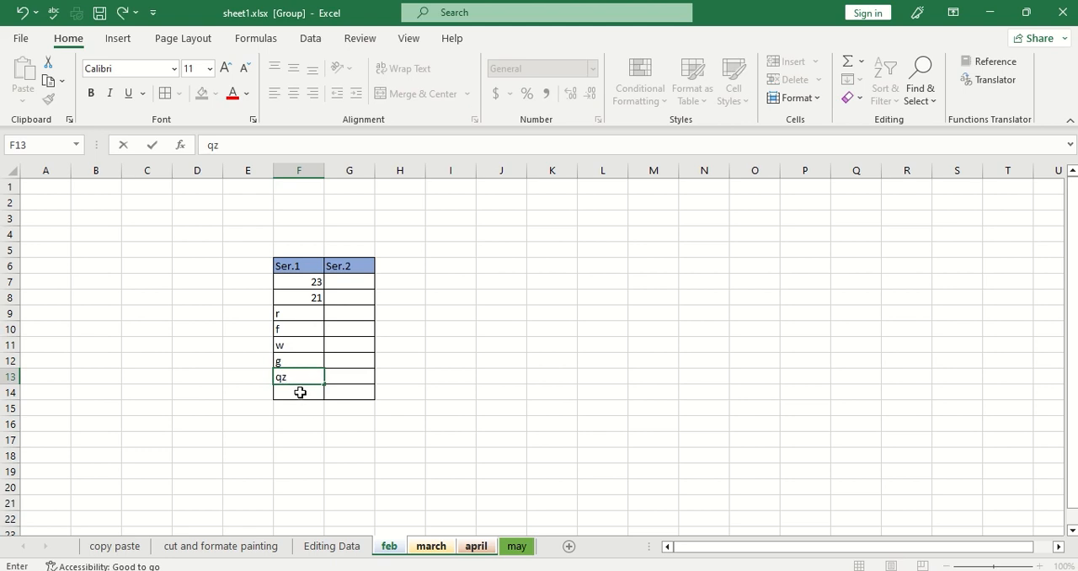
left_click(301, 390)
type("z")
Correct the entry in cell F13 to q.
left_click(297, 376)
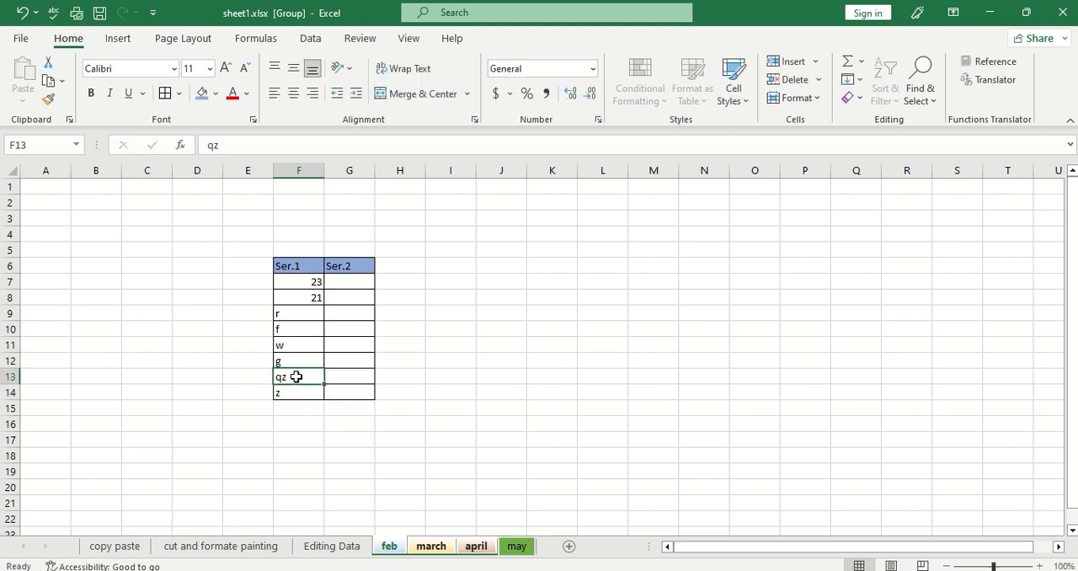
left_click(263, 142)
left_click(420, 316)
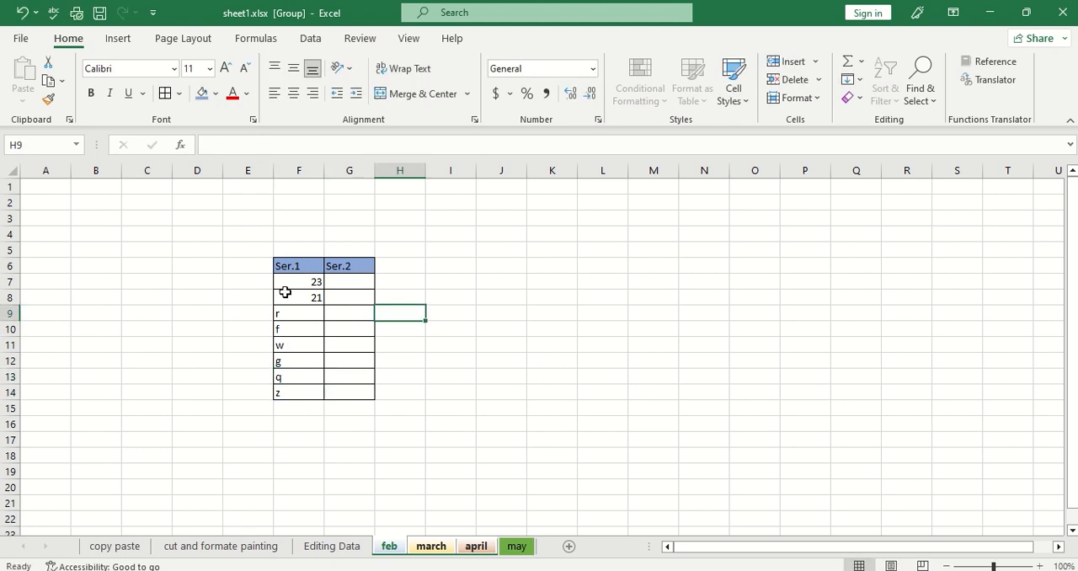
left_click(454, 428)
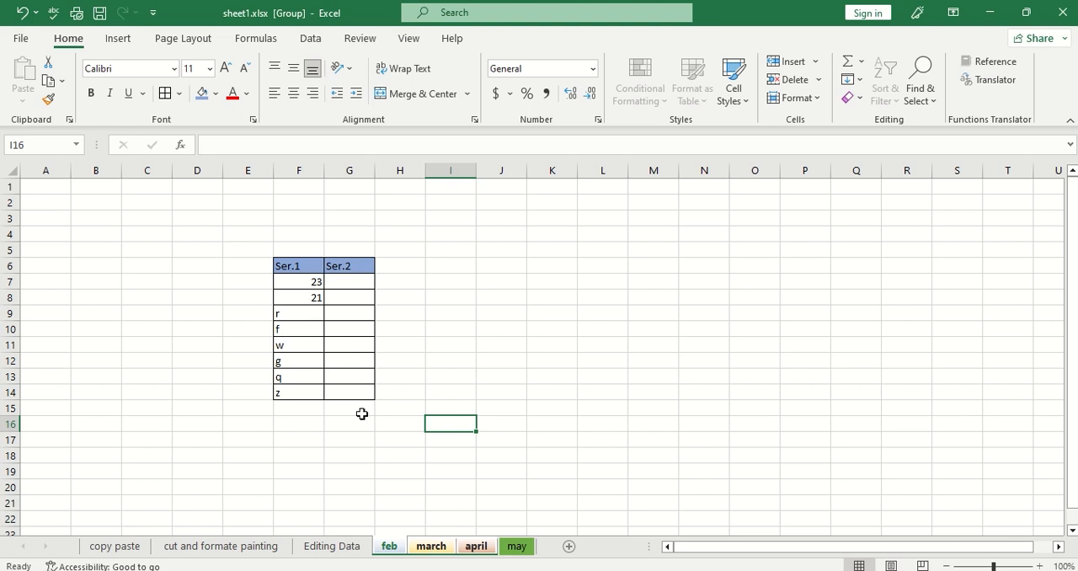
Ungroup the sheets and compare may, feb, march and april to check which ones contain the table.
left_click(515, 549)
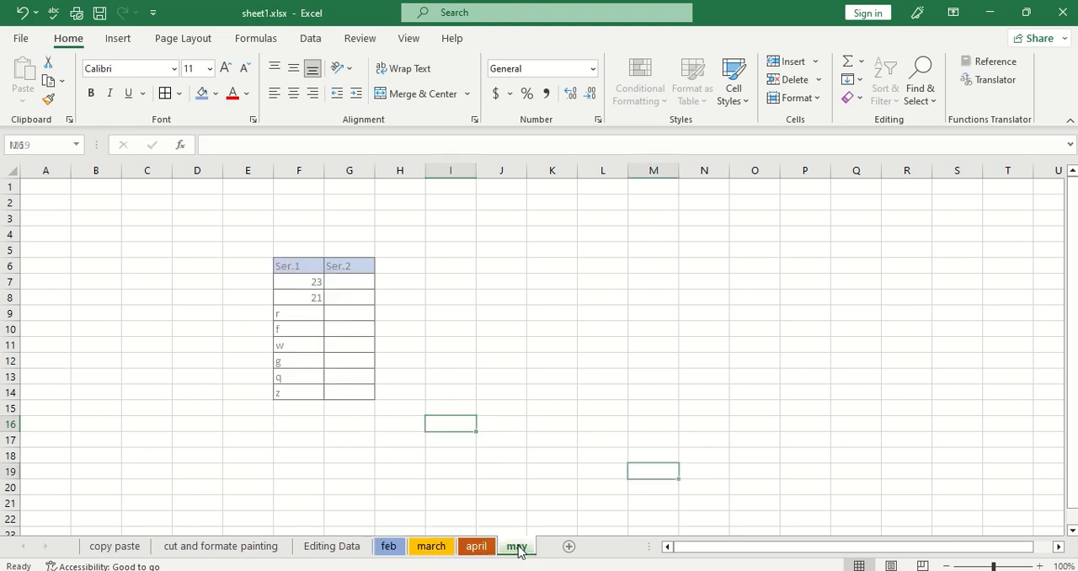
left_click(389, 548)
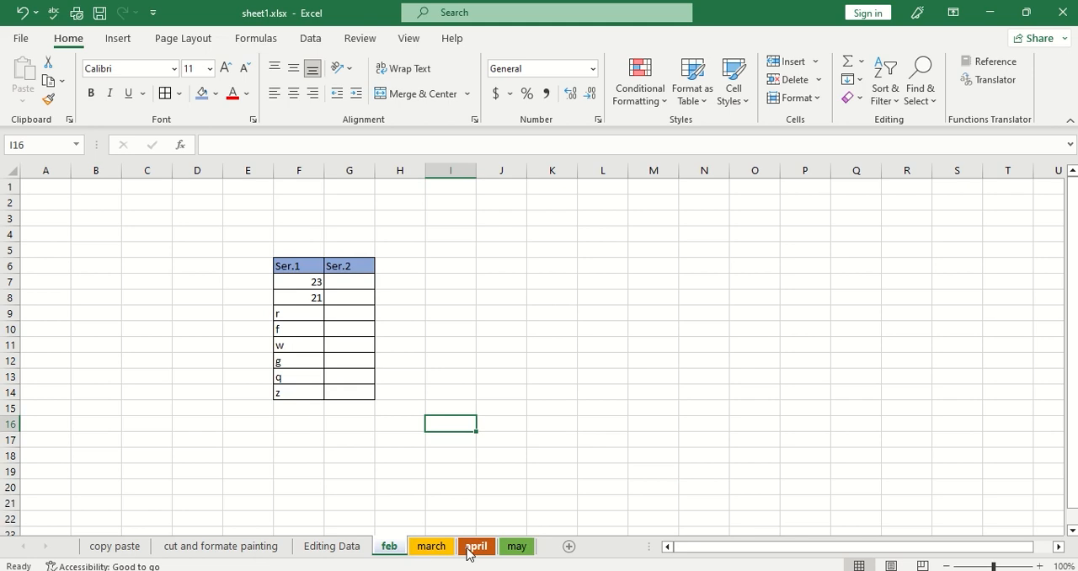
left_click(430, 547)
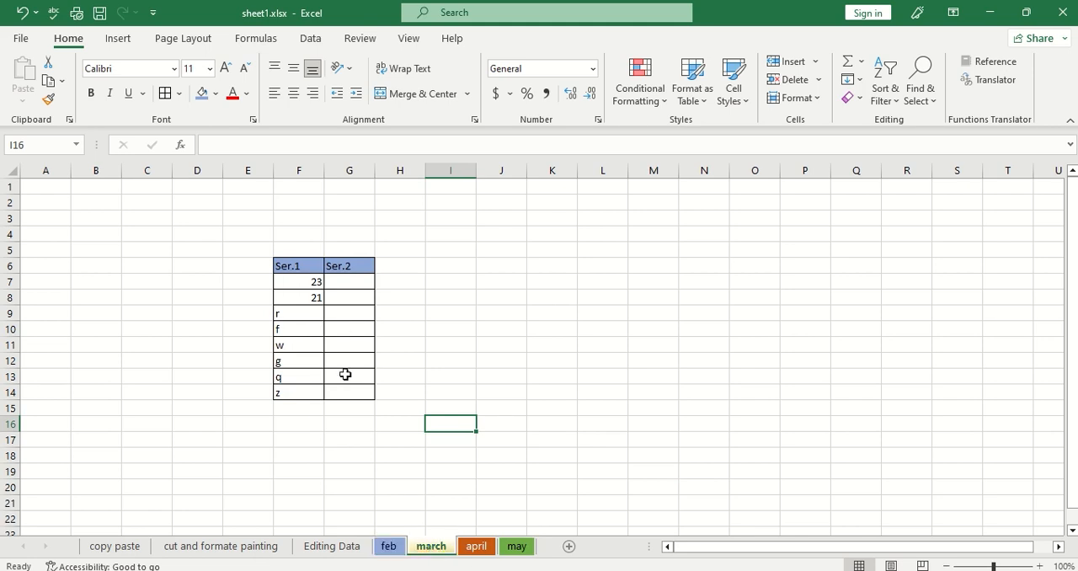
left_click(474, 548)
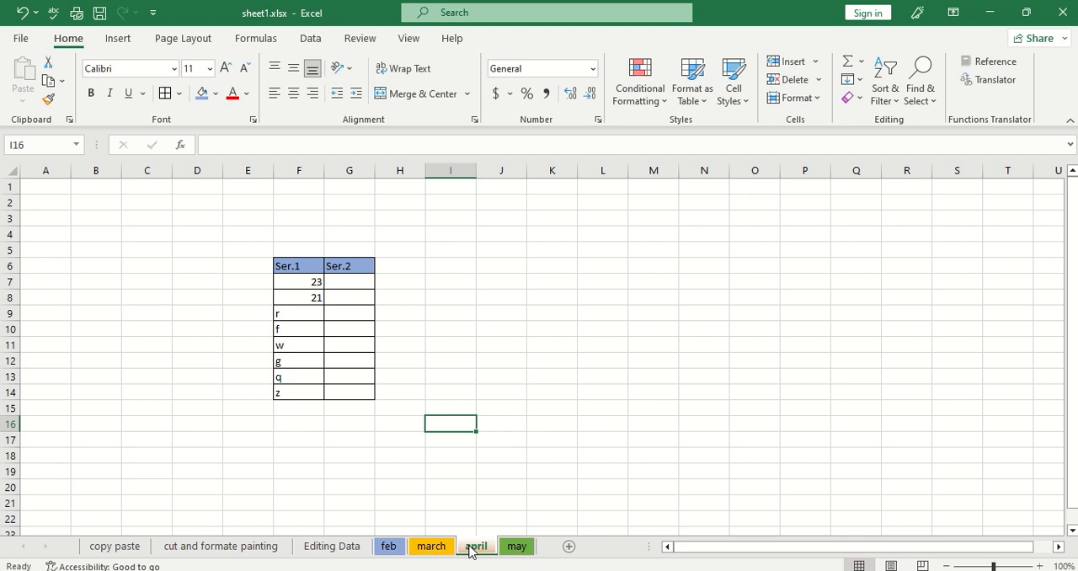
left_click(399, 549)
left_click(434, 548)
left_click(388, 548)
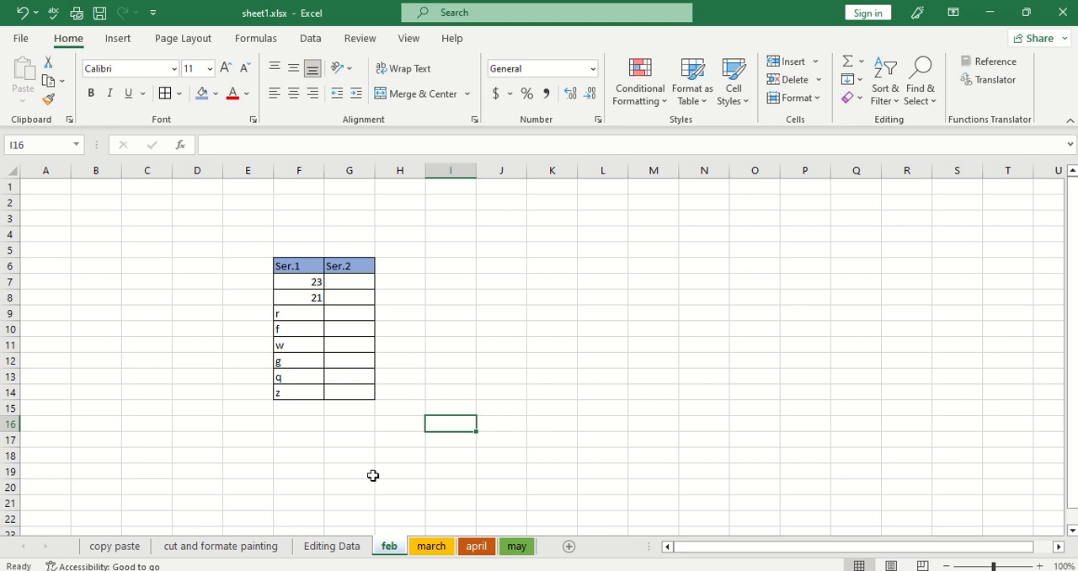
On the april sheet only, merge and center cells F15:G20 below the table and add borders around the merged cell.
left_click(477, 550)
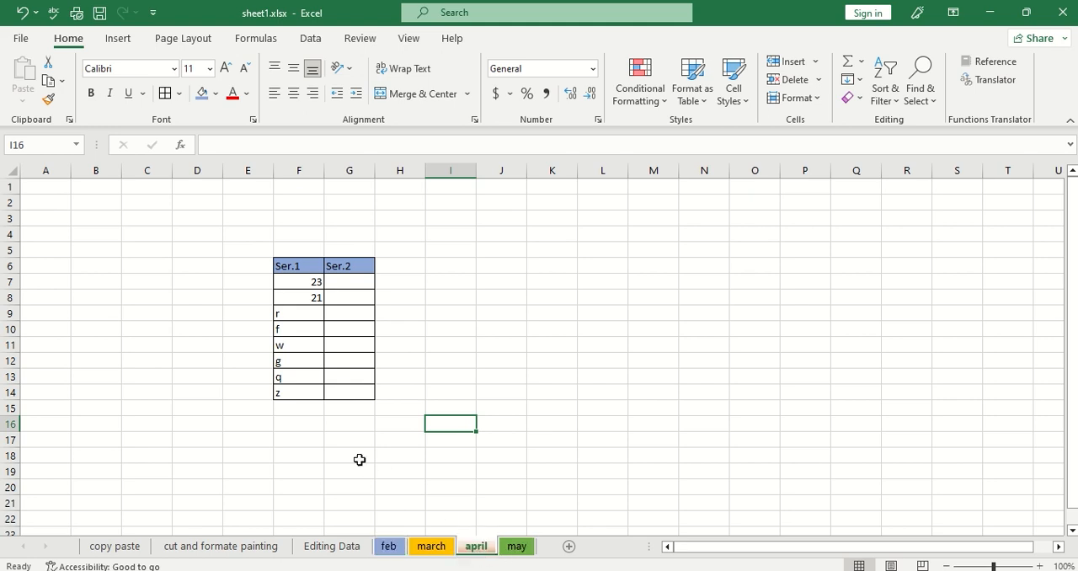
left_click_drag(300, 411, 337, 486)
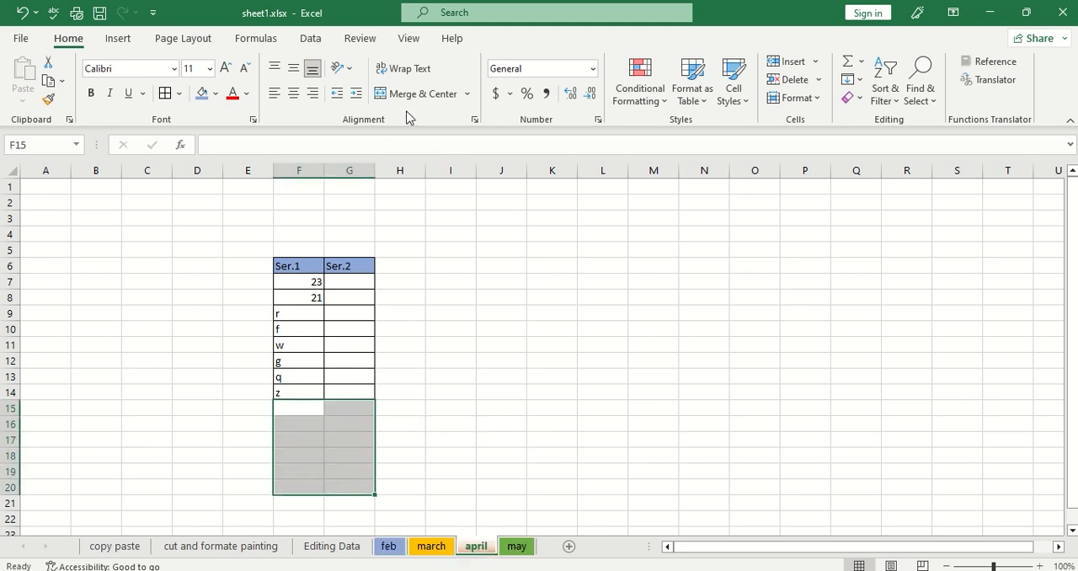
left_click(421, 96)
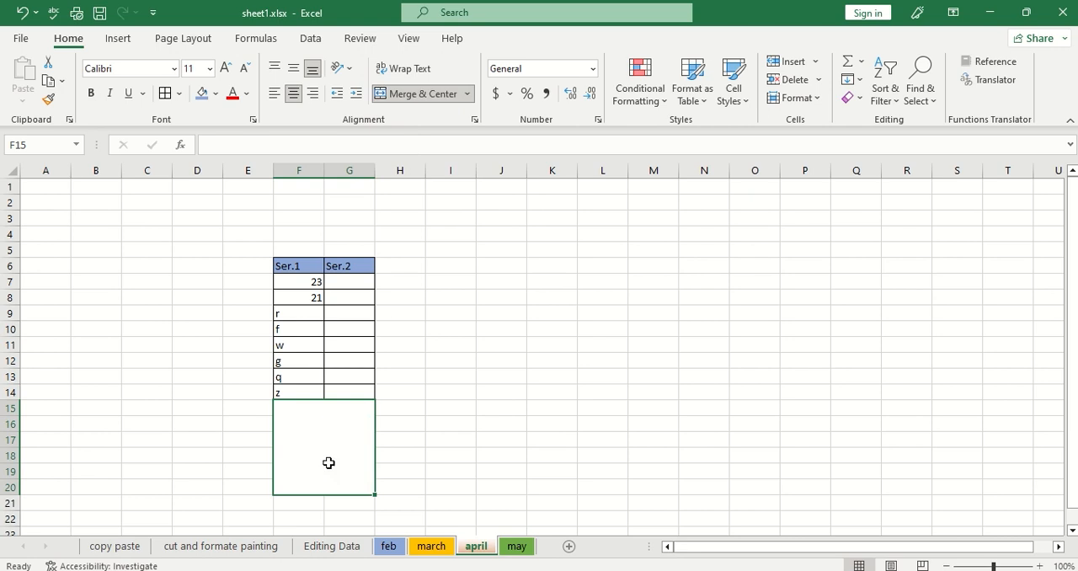
left_click(480, 422)
left_click(332, 441)
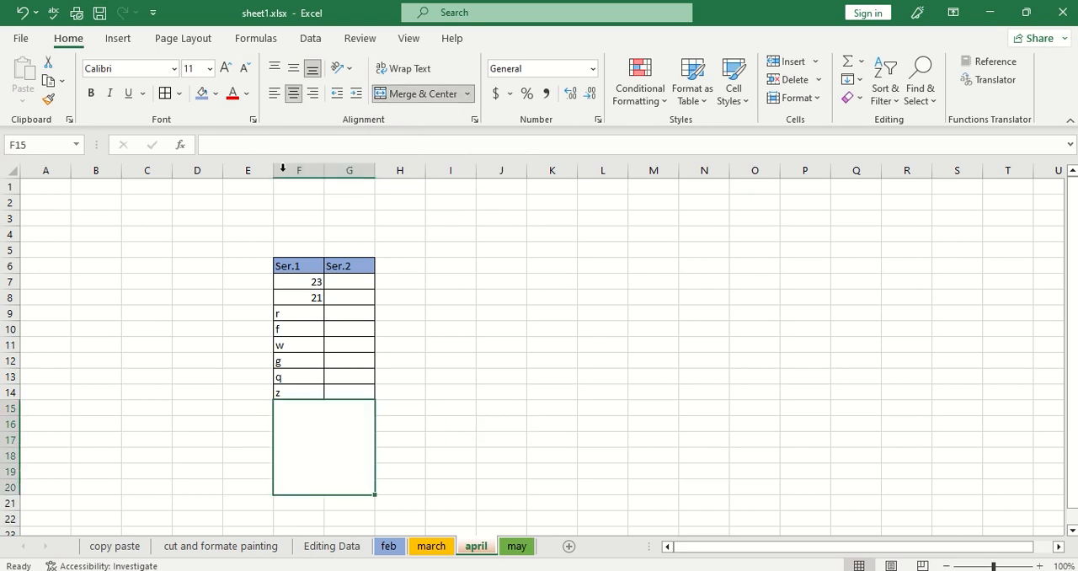
left_click(165, 94)
left_click(431, 445)
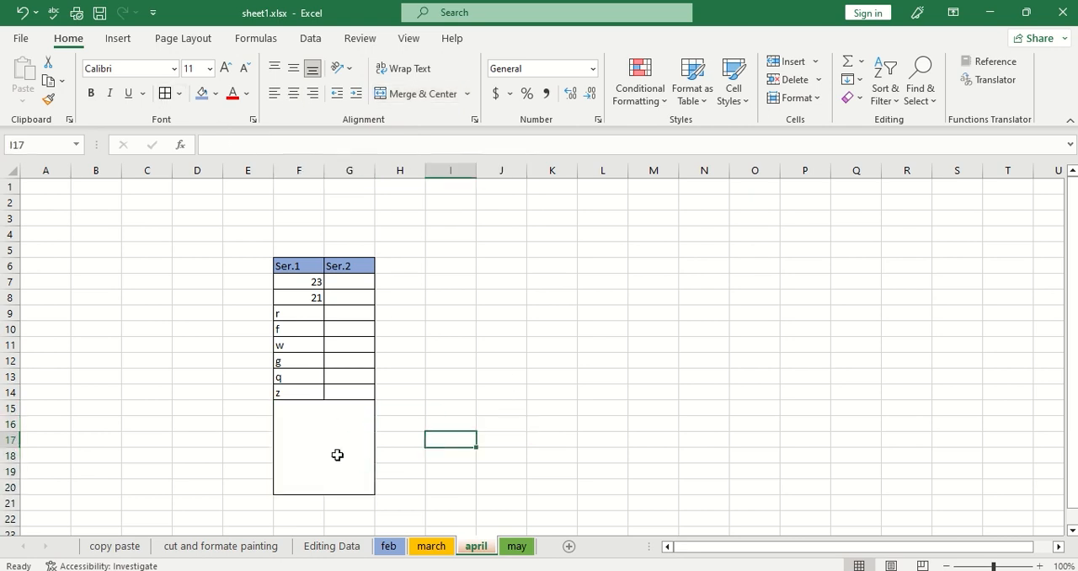
Enter English in the merged cell below the april sheet's table.
left_click(331, 450)
type("En")
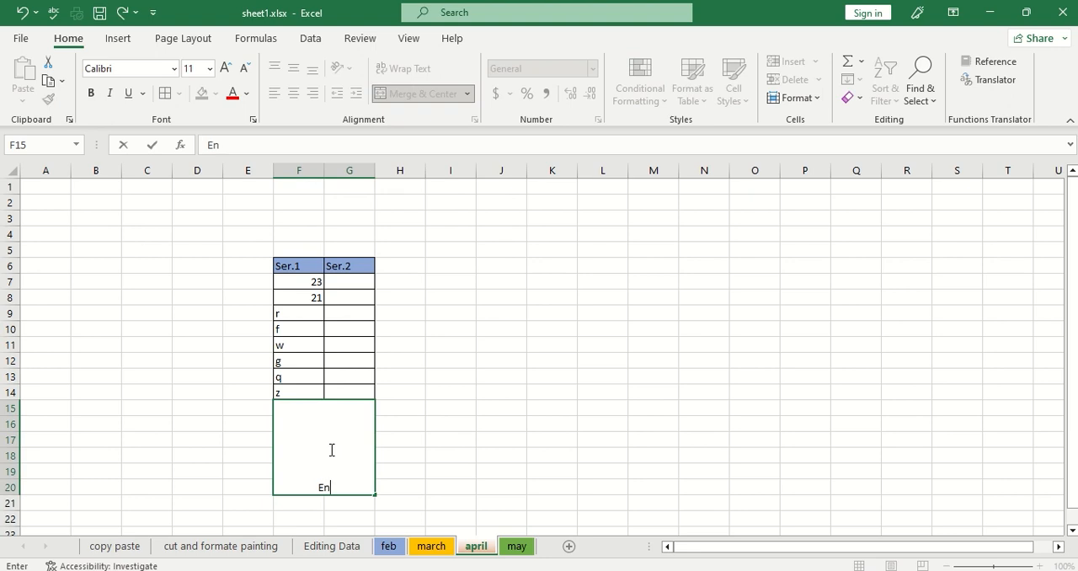
type("glish")
key("Return")
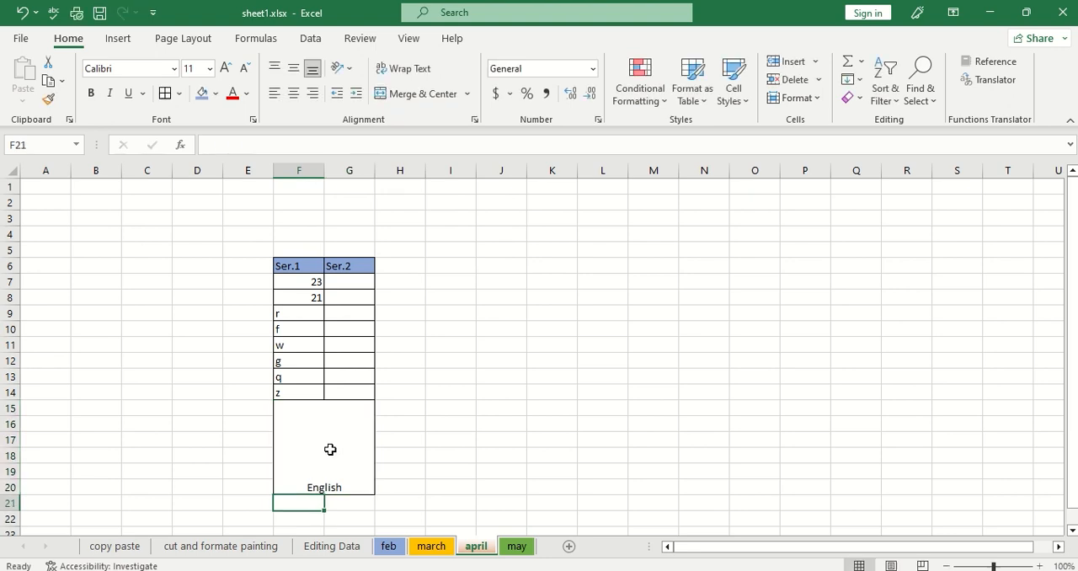
Align the English text vertically to the middle of the merged cell.
left_click(334, 446)
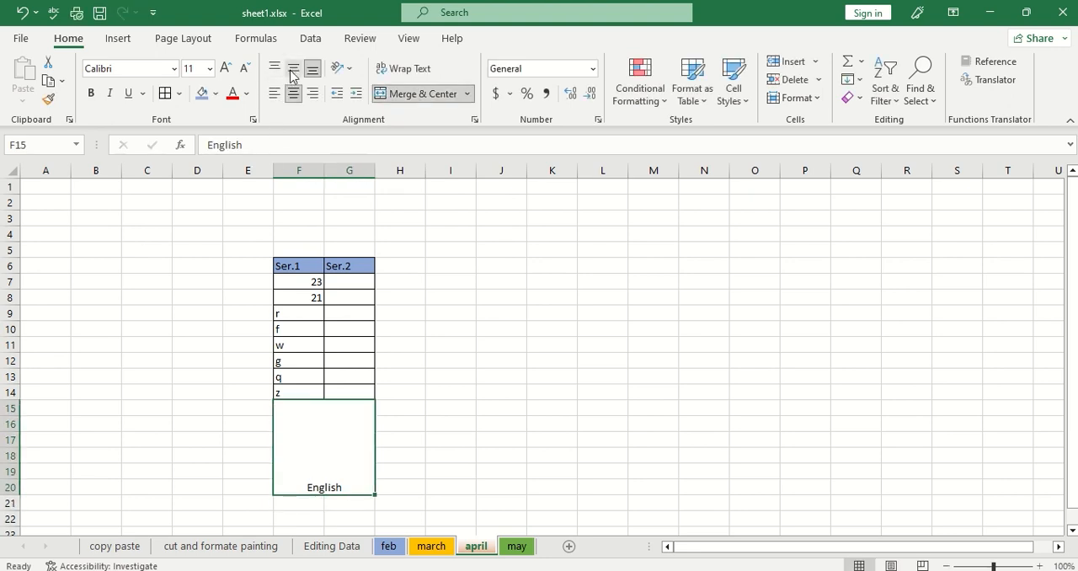
left_click(293, 68)
left_click(501, 392)
left_click(339, 435)
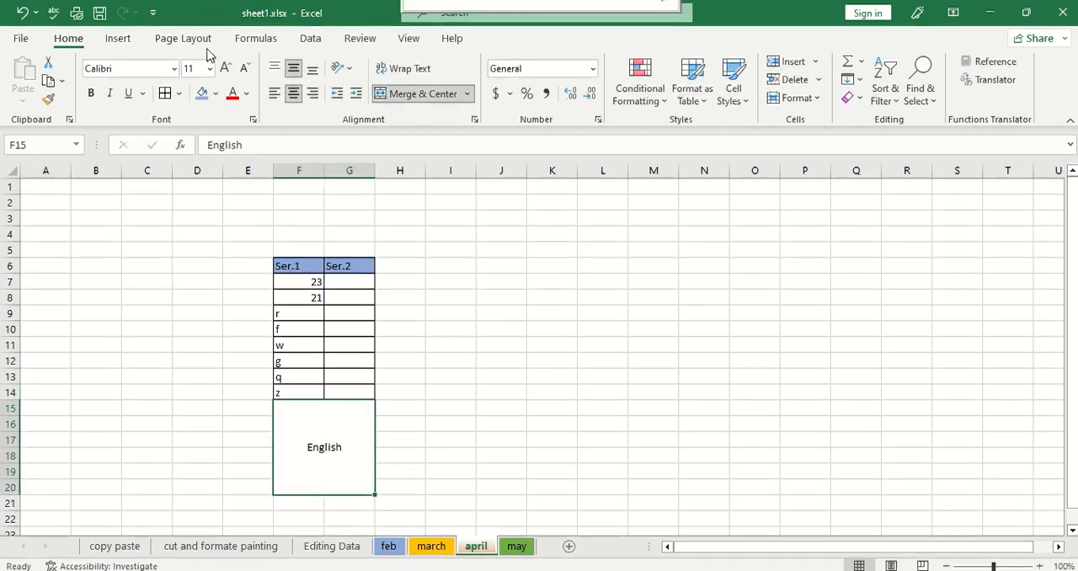
Enlarge the English text in the merged cell to 22 points and make it bold.
left_click(225, 69)
left_click(225, 68)
left_click(225, 68)
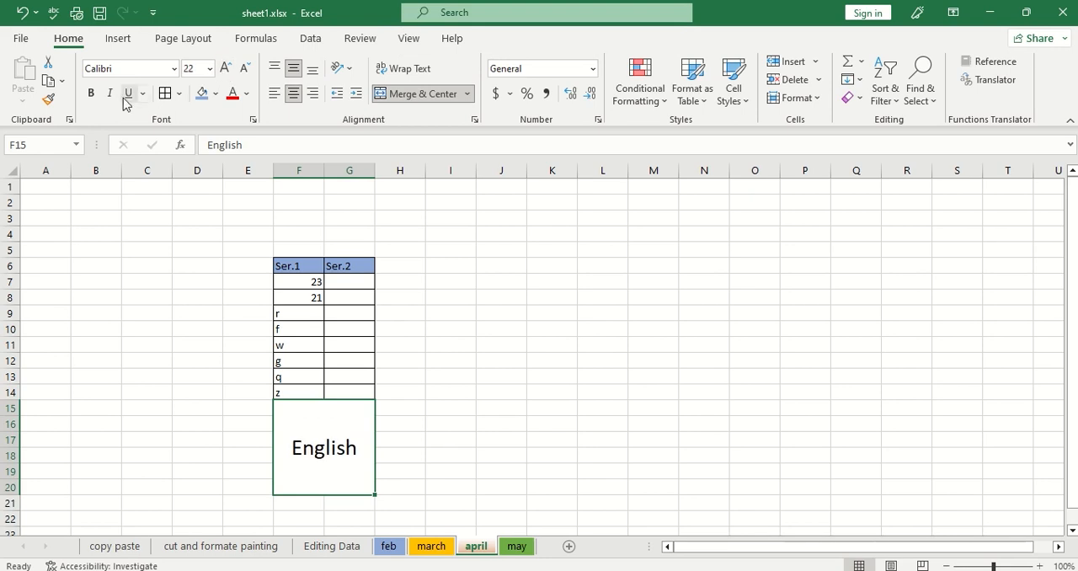
left_click(90, 92)
left_click(528, 471)
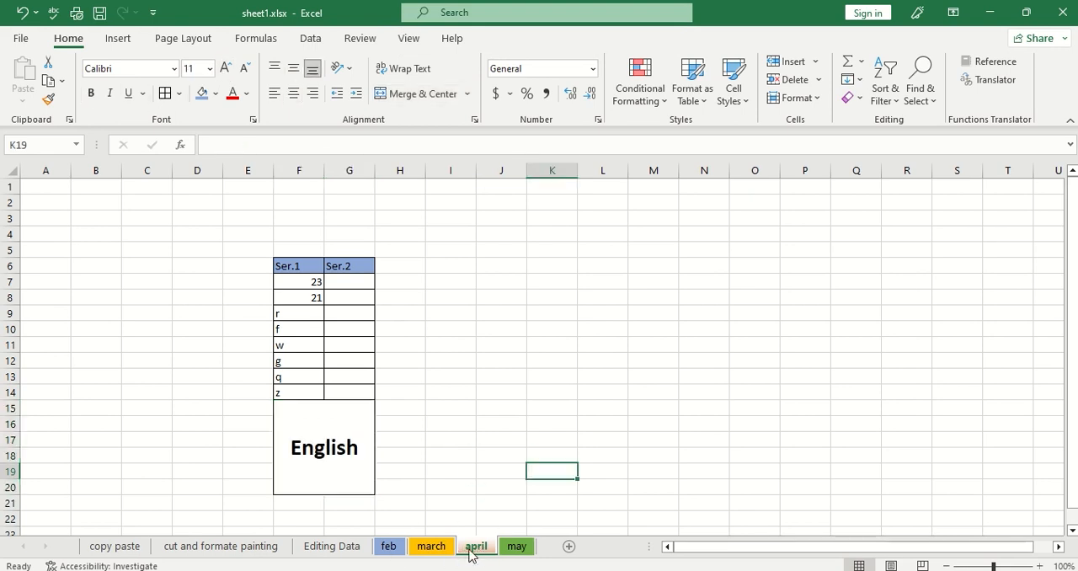
Check the march and feb sheets against april, and create a copy of the april sheet at the end of sheet1.xlsx.
left_click(431, 549)
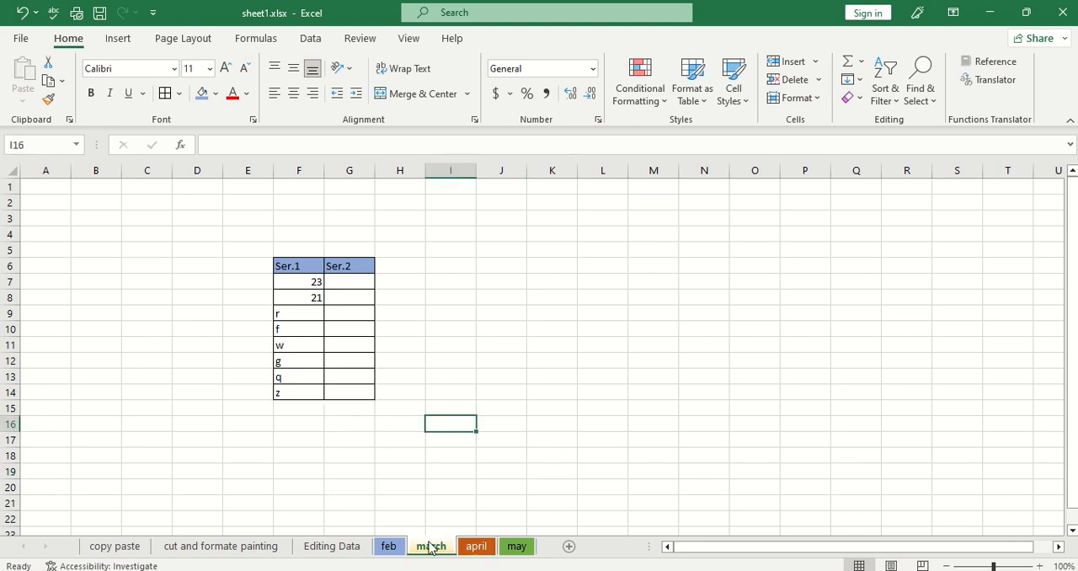
left_click(391, 552)
left_click(434, 549)
left_click(473, 549)
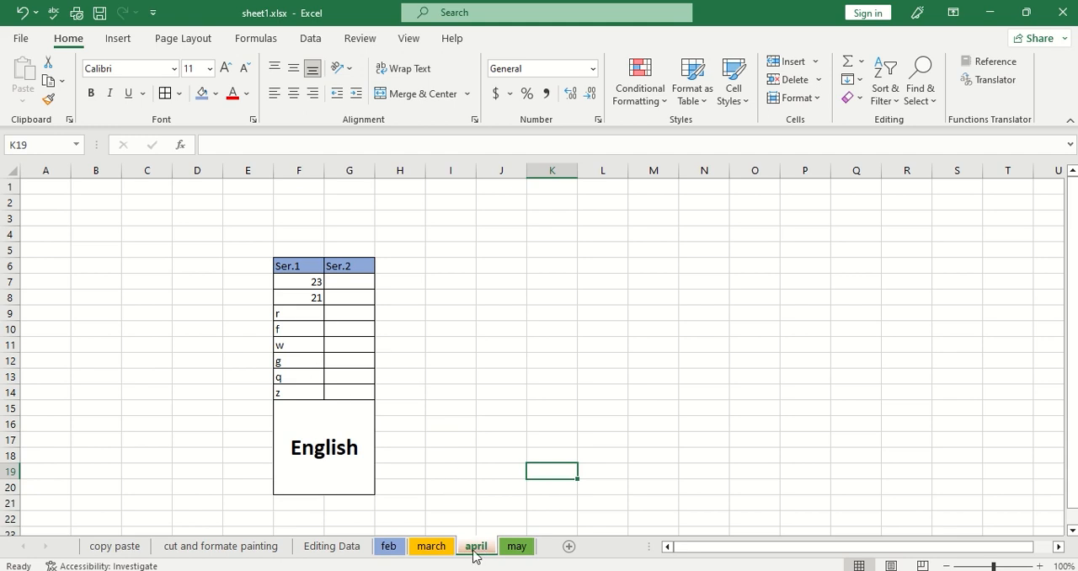
right_click(476, 547)
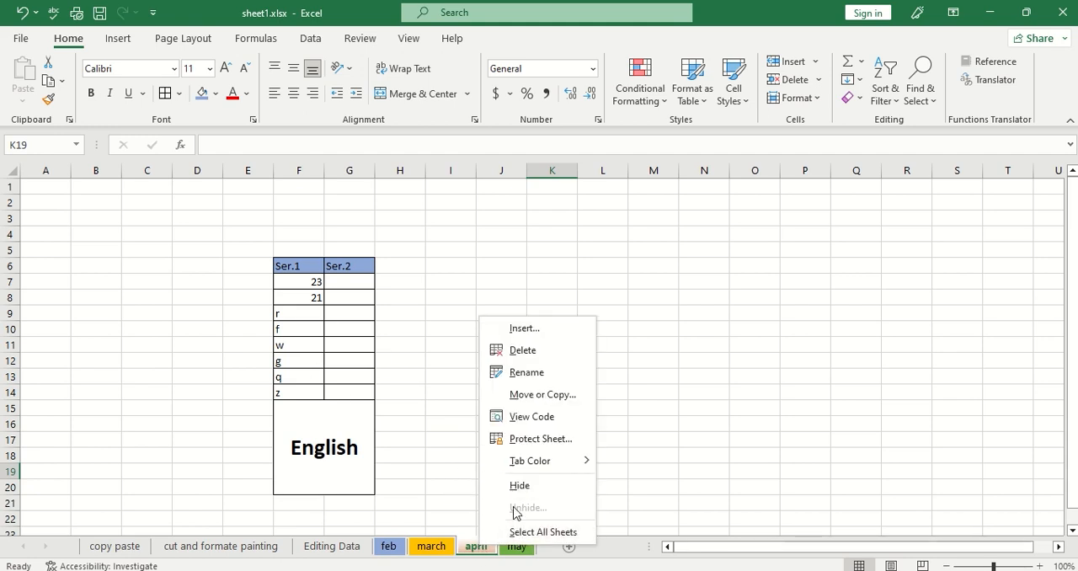
left_click(547, 404)
left_click_drag(506, 321, 522, 191)
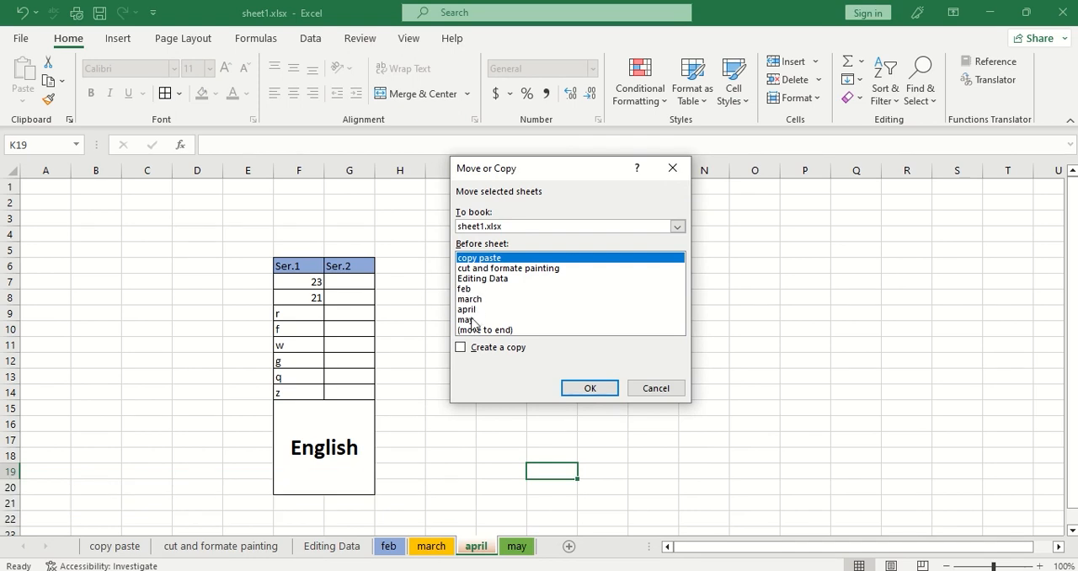
left_click(461, 348)
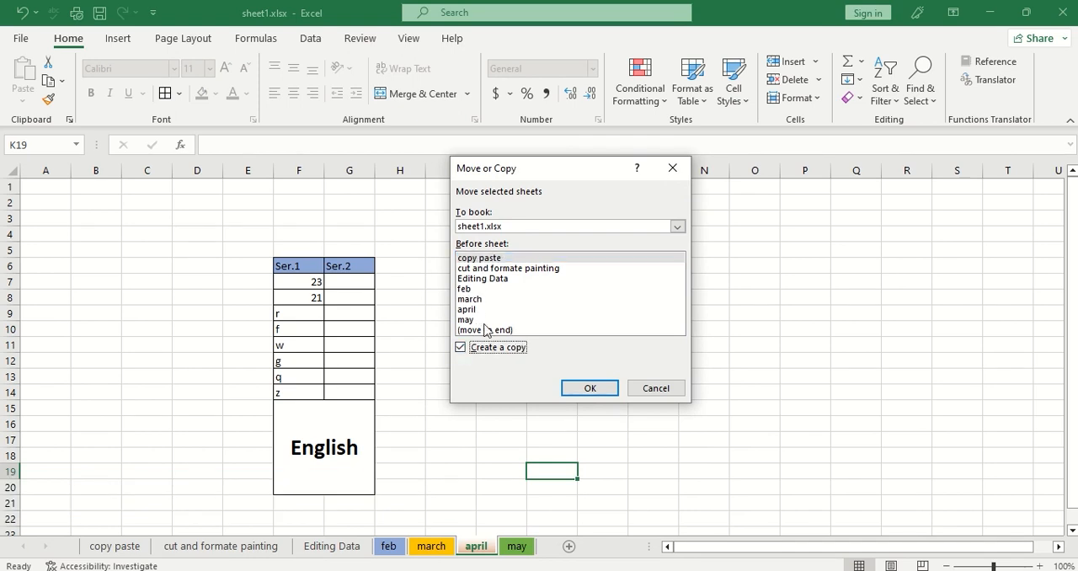
left_click(486, 330)
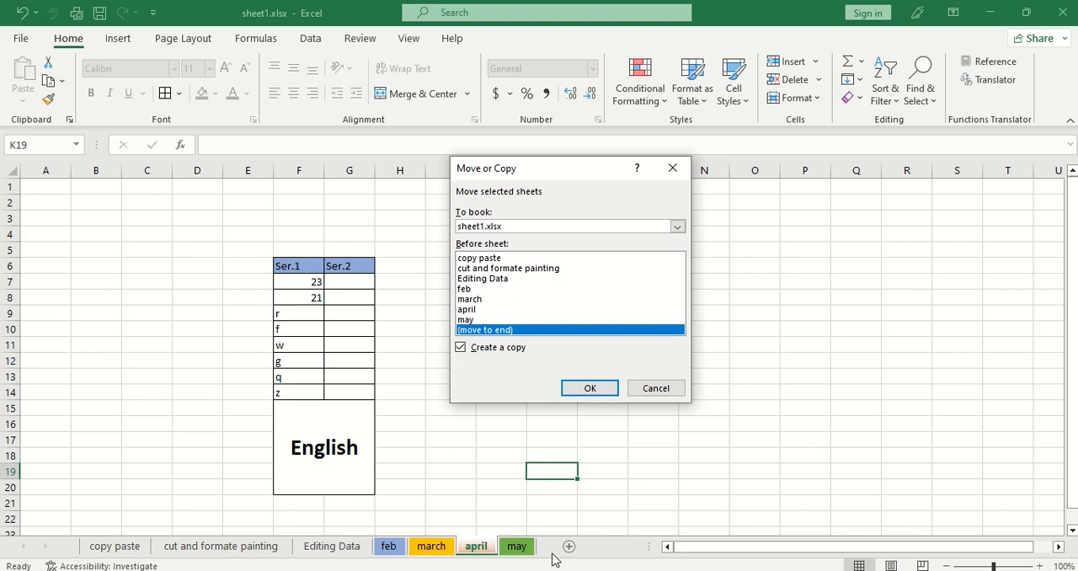
left_click(593, 391)
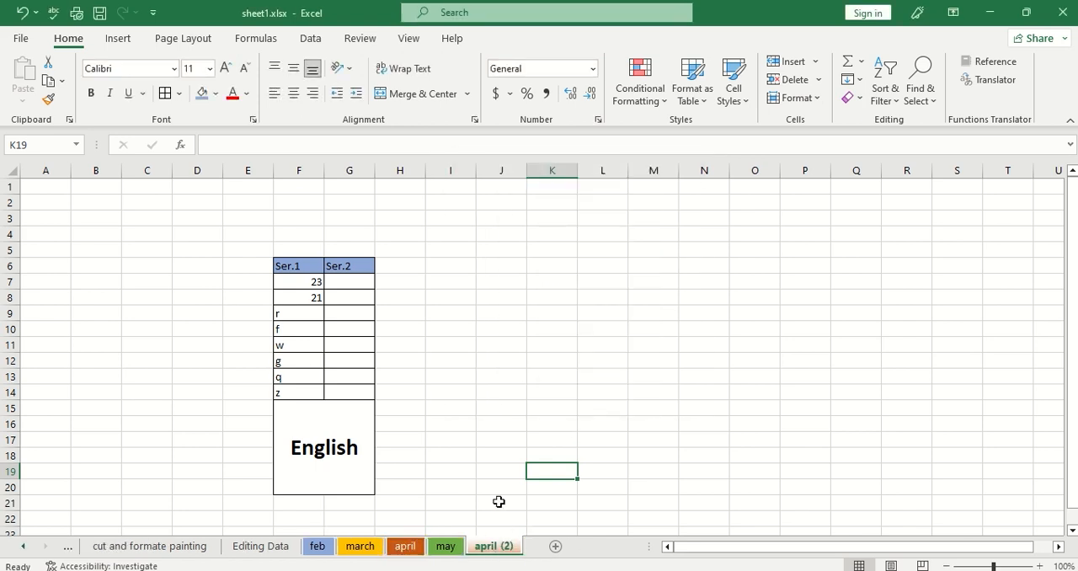
Compare the copied april (2) sheet with may and april, and rename the copy as une.
left_click(445, 546)
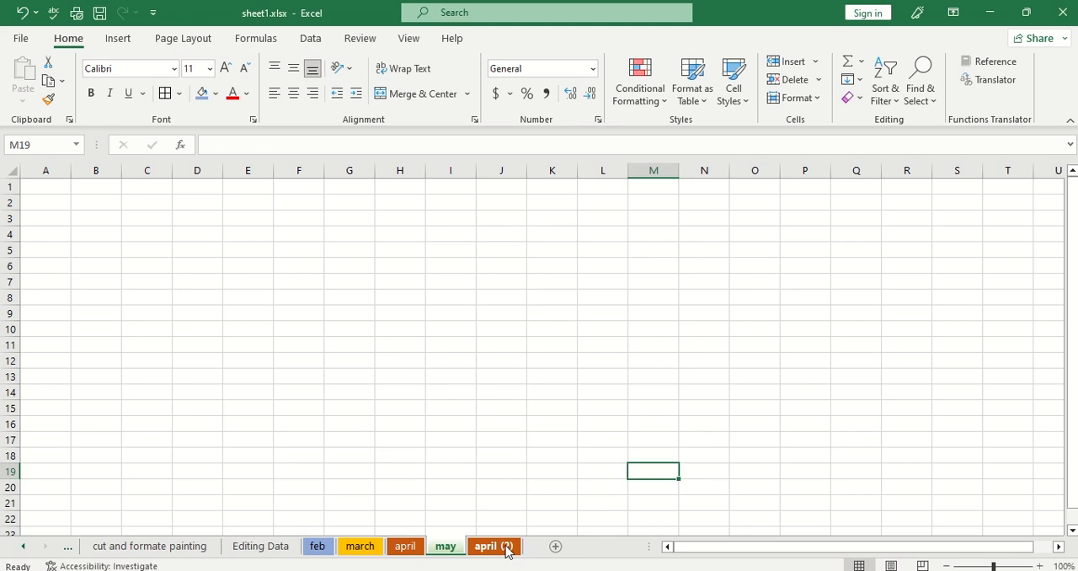
left_click(507, 549)
left_click(410, 548)
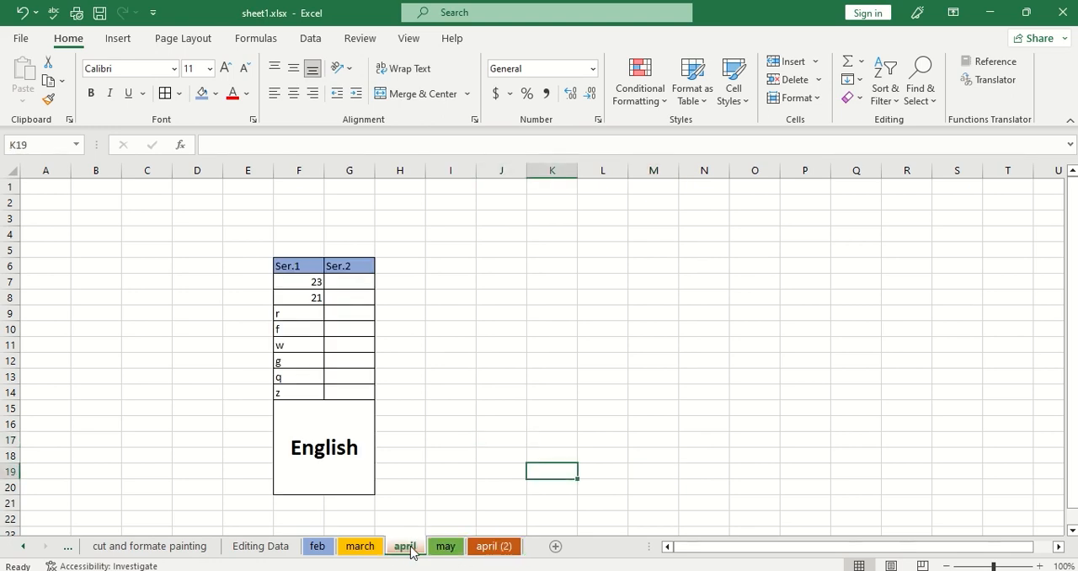
left_click(484, 548)
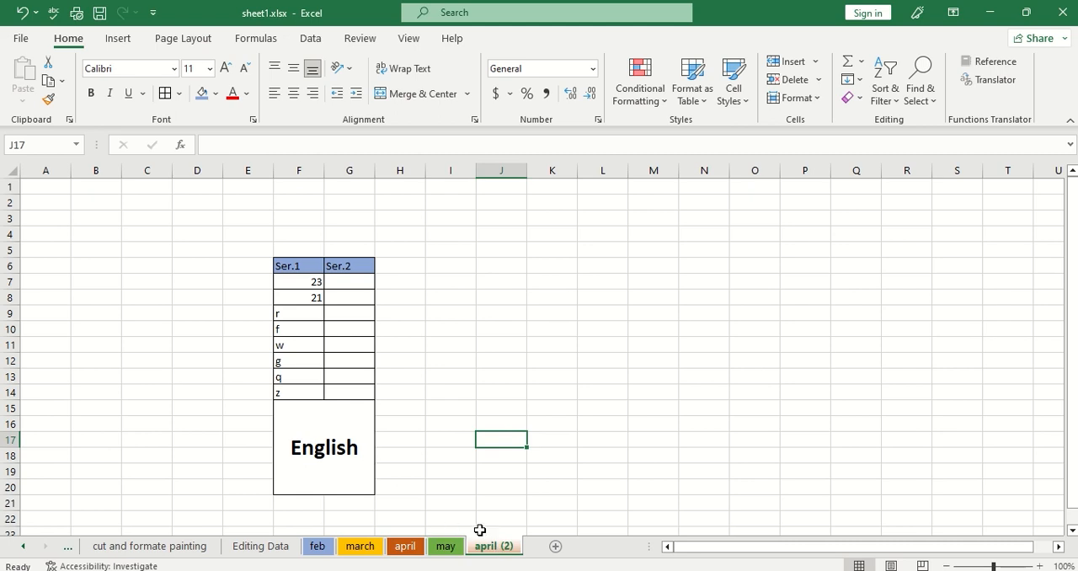
right_click(491, 551)
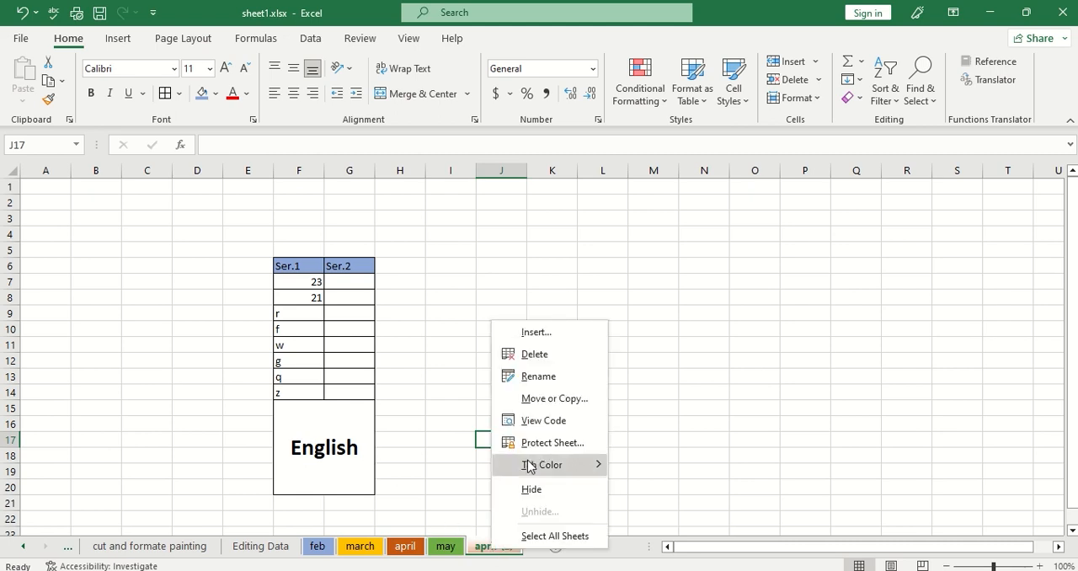
left_click(550, 378)
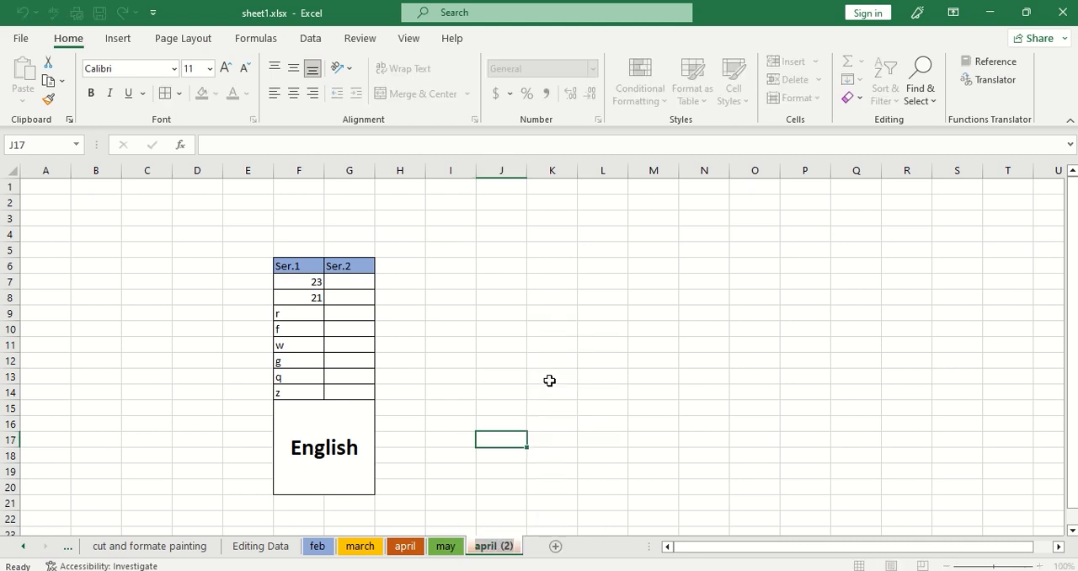
type("une")
key("Return")
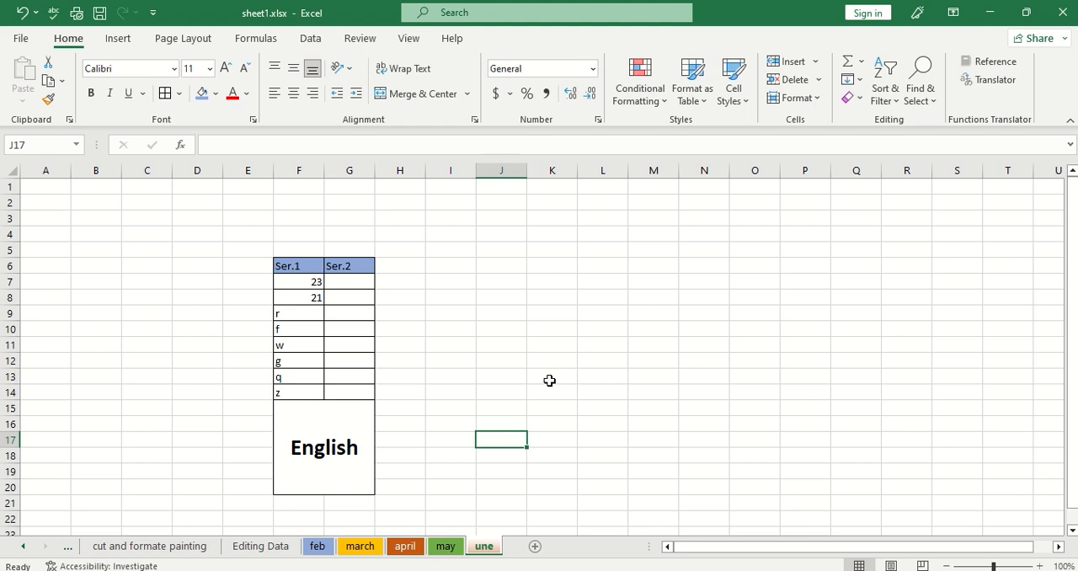
Correct the copied sheet's name to june.
right_click(486, 549)
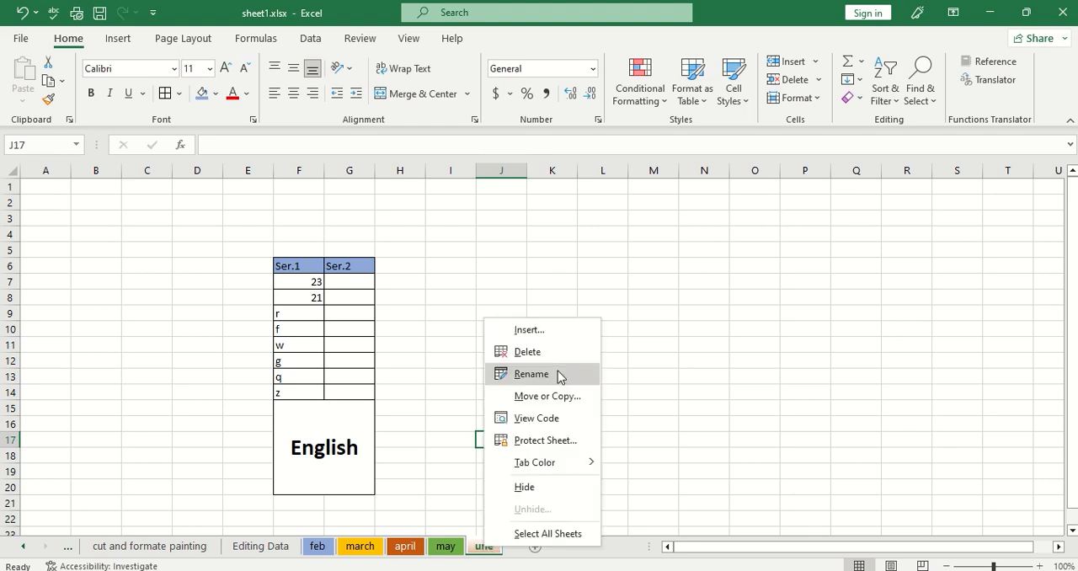
left_click(560, 376)
type("u")
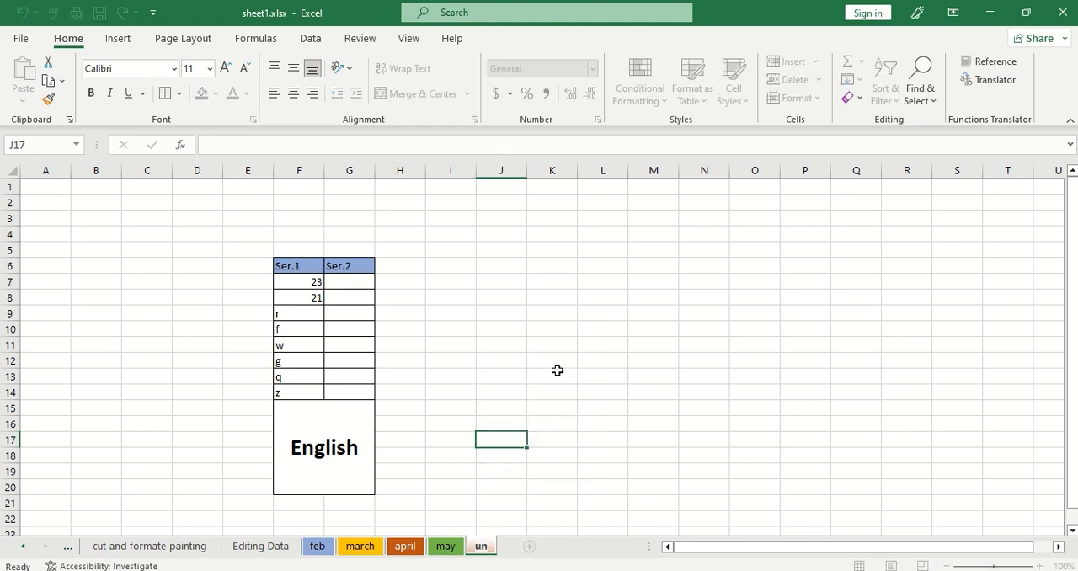
type("n")
key("BackSpace")
key("BackSpace")
type("june")
key("Return")
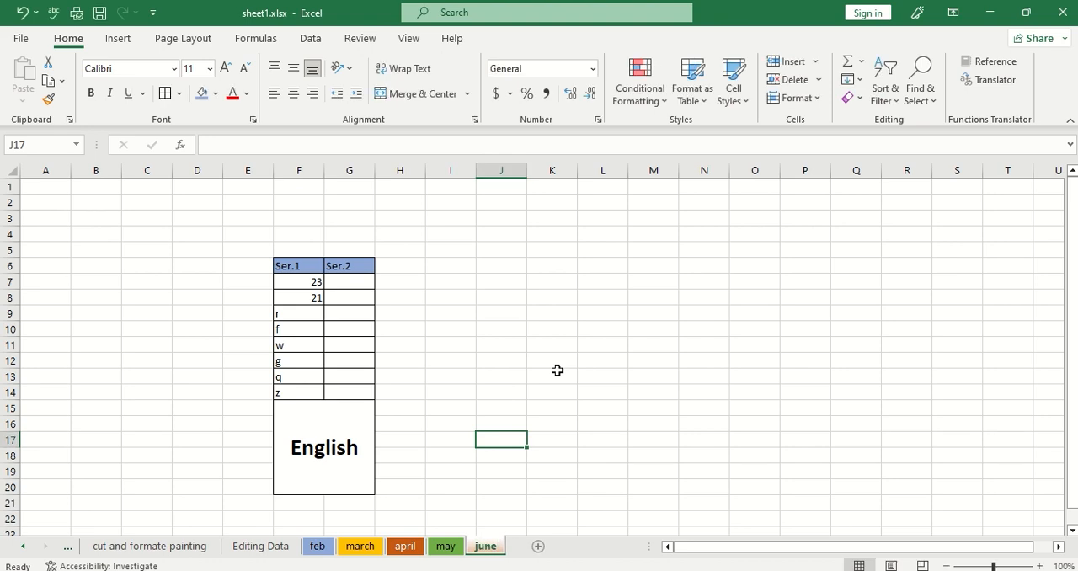
Switch between the april and june sheets to compare their contents and tab colours.
left_click(466, 417)
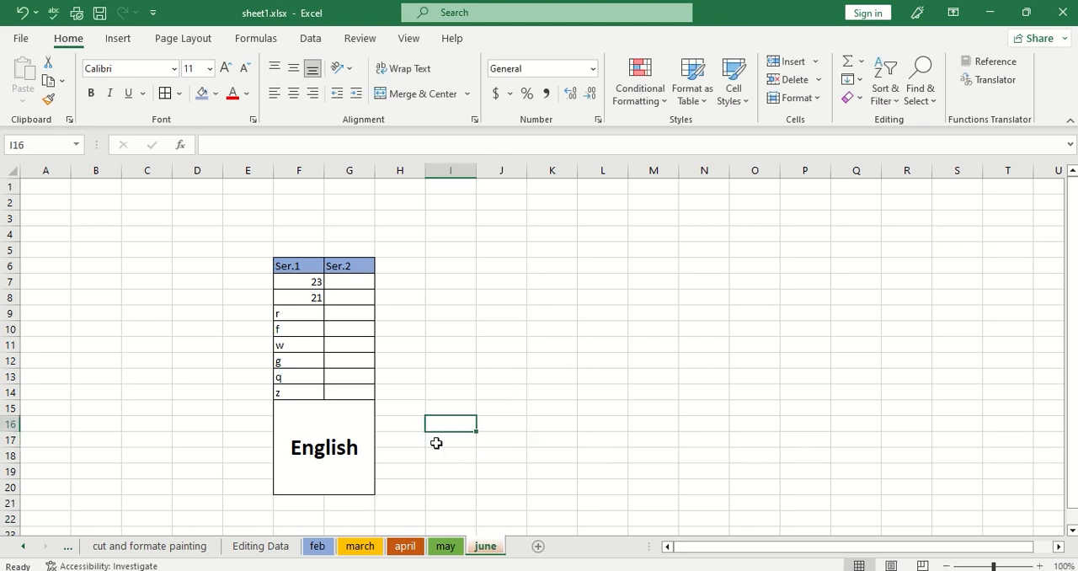
left_click(404, 546)
left_click(489, 549)
left_click(411, 547)
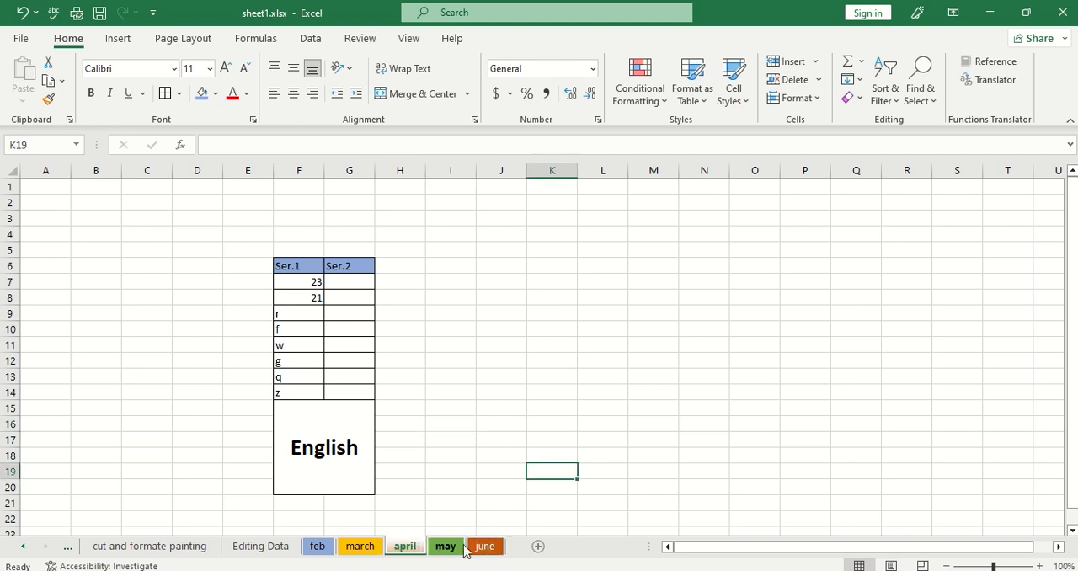
left_click(480, 548)
left_click(408, 547)
left_click(487, 548)
right_click(492, 546)
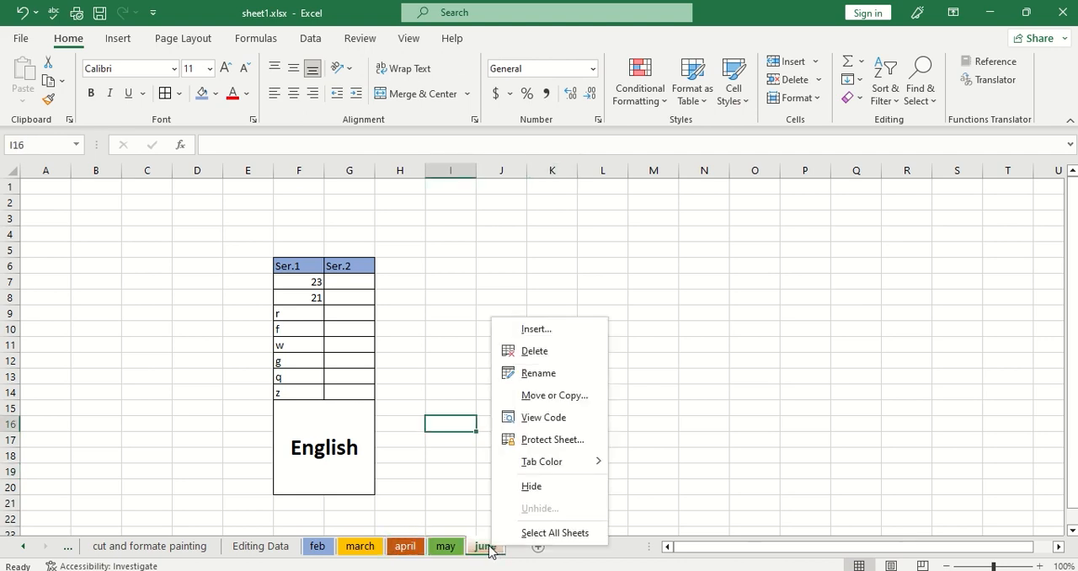
left_click(409, 550)
left_click(406, 552)
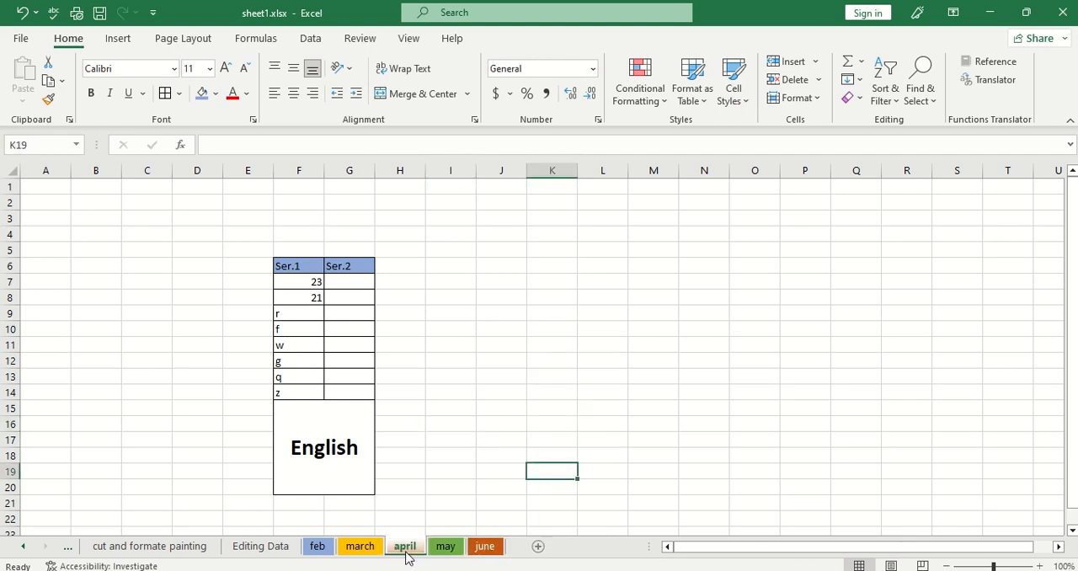
Create a copy of the june sheet within sheet1.xlsx, placed before the existing june sheet.
right_click(493, 551)
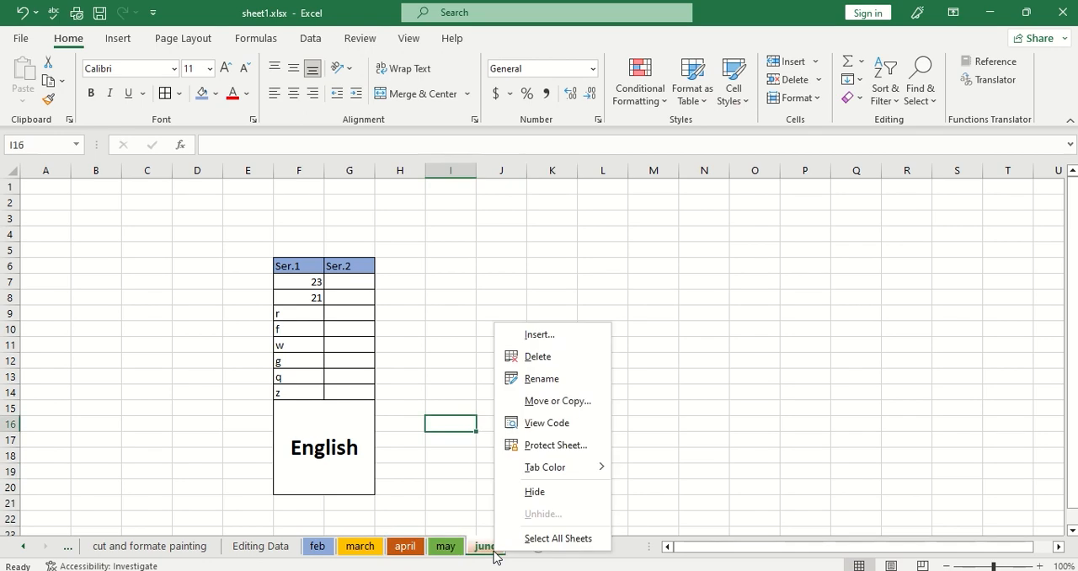
left_click(574, 402)
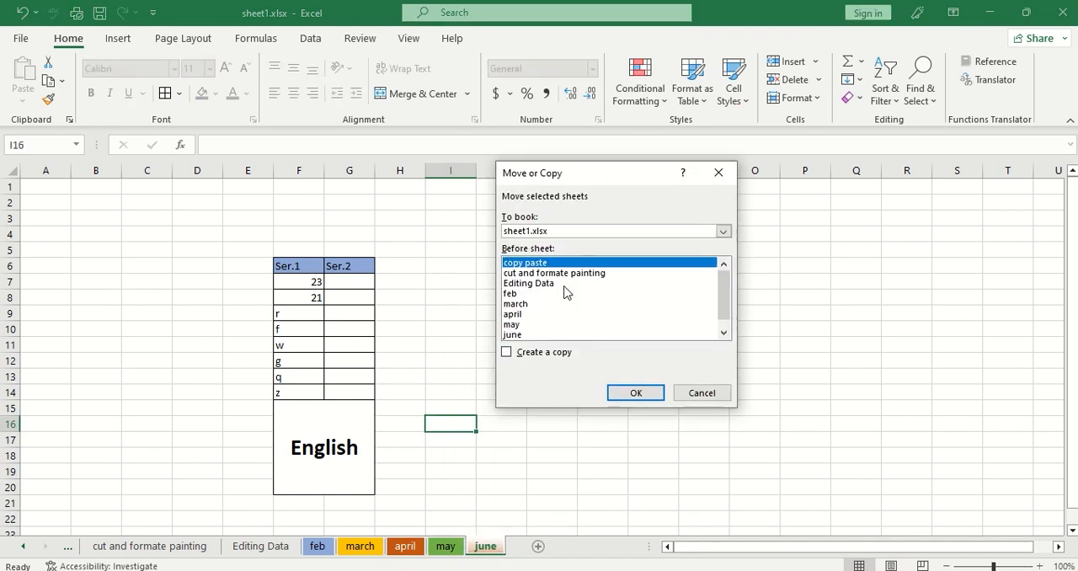
left_click(527, 335)
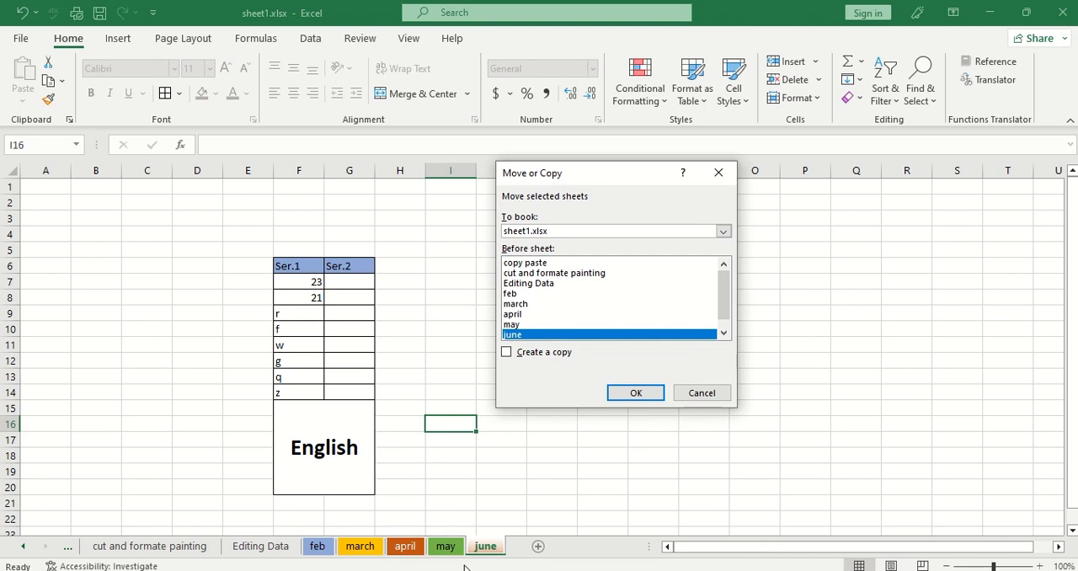
left_click(508, 352)
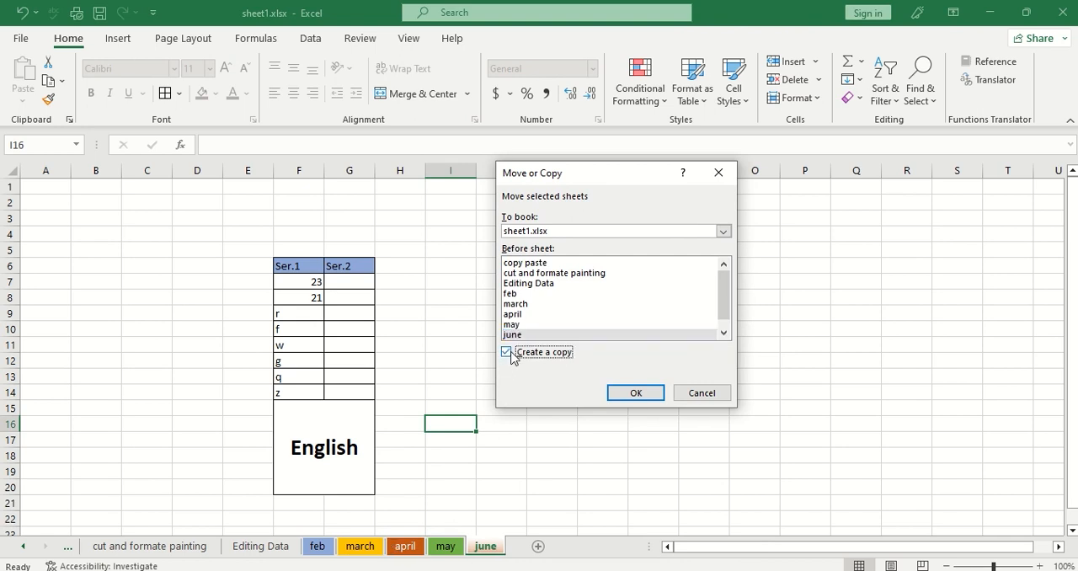
left_click(724, 231)
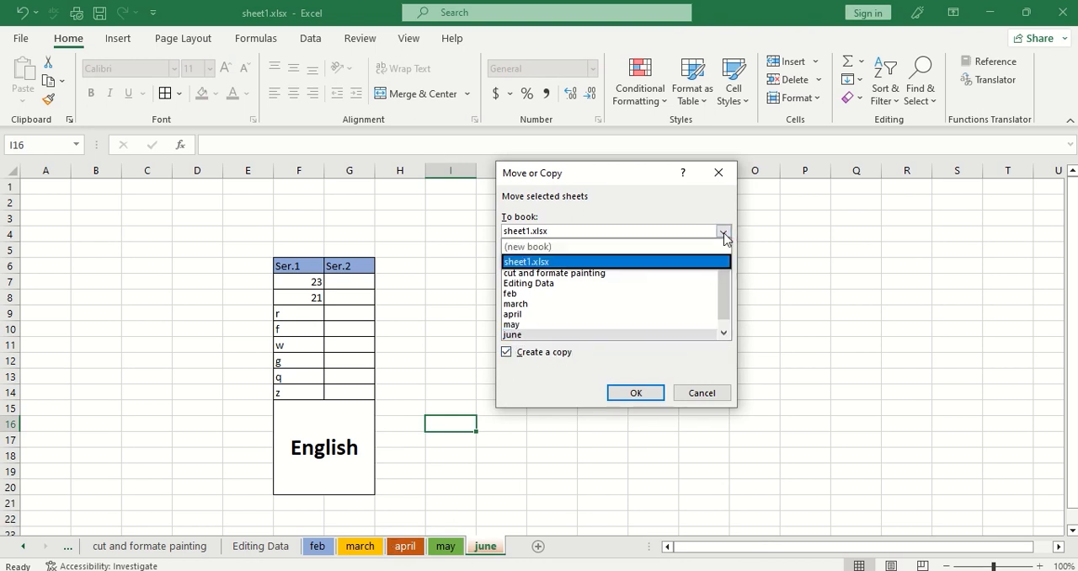
left_click(615, 258)
left_click(624, 385)
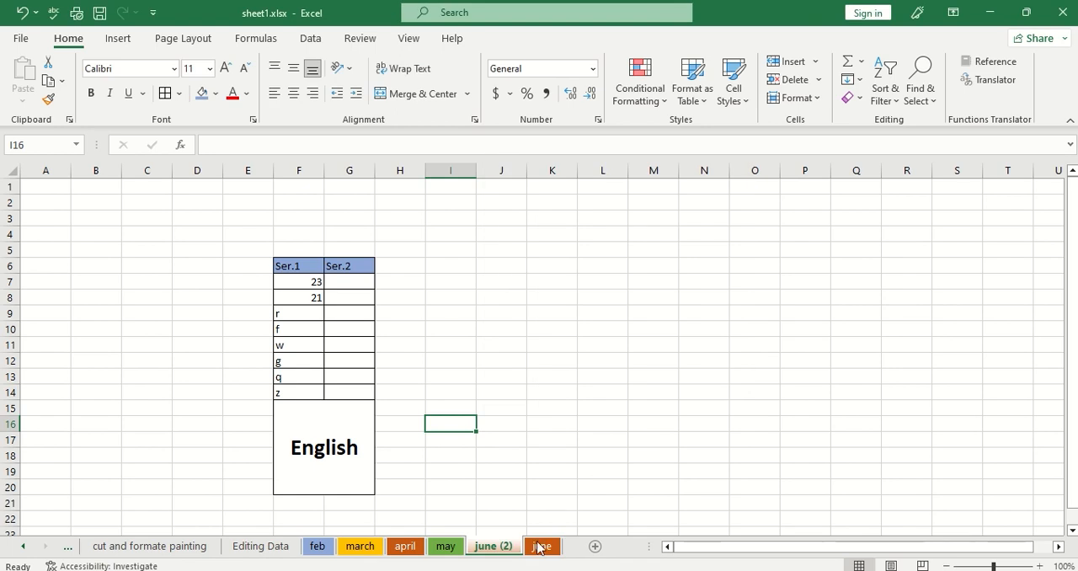
Permanently delete the duplicate june (2) sheet.
right_click(495, 549)
left_click(565, 351)
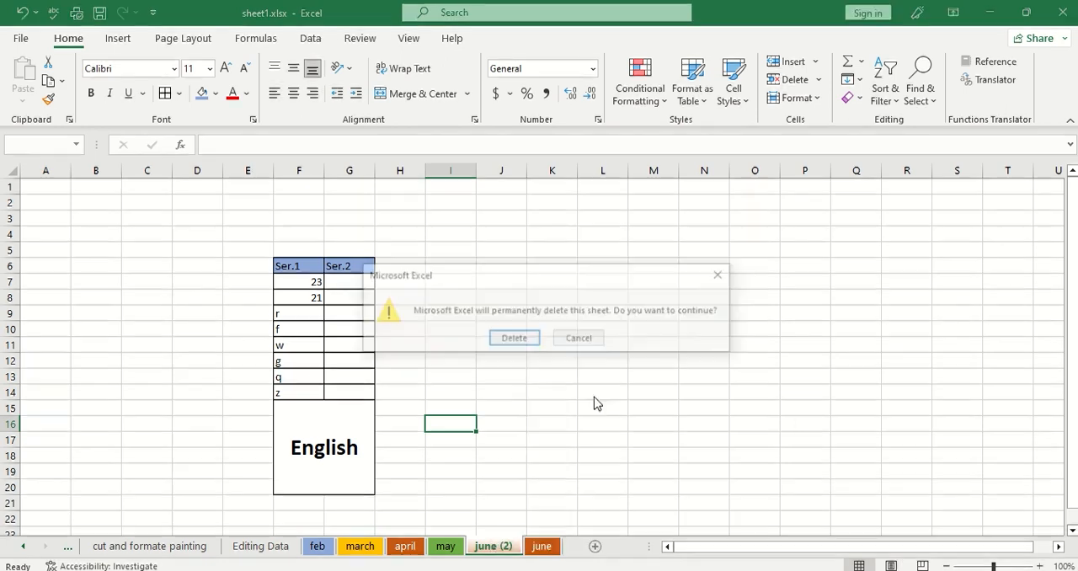
left_click(511, 339)
left_click(559, 460)
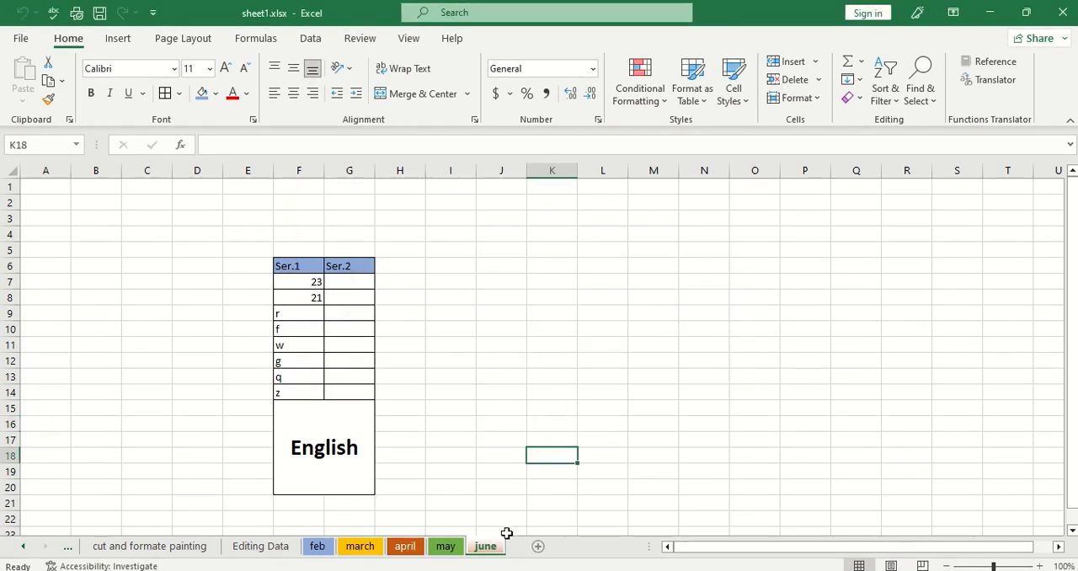
Permanently delete the june sheet from the workbook.
right_click(487, 555)
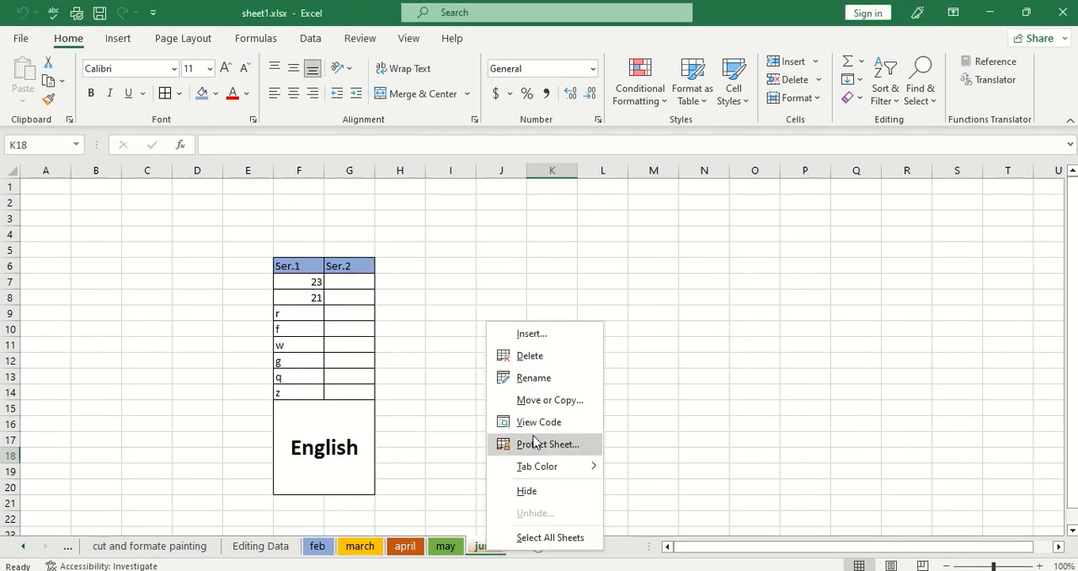
left_click(555, 360)
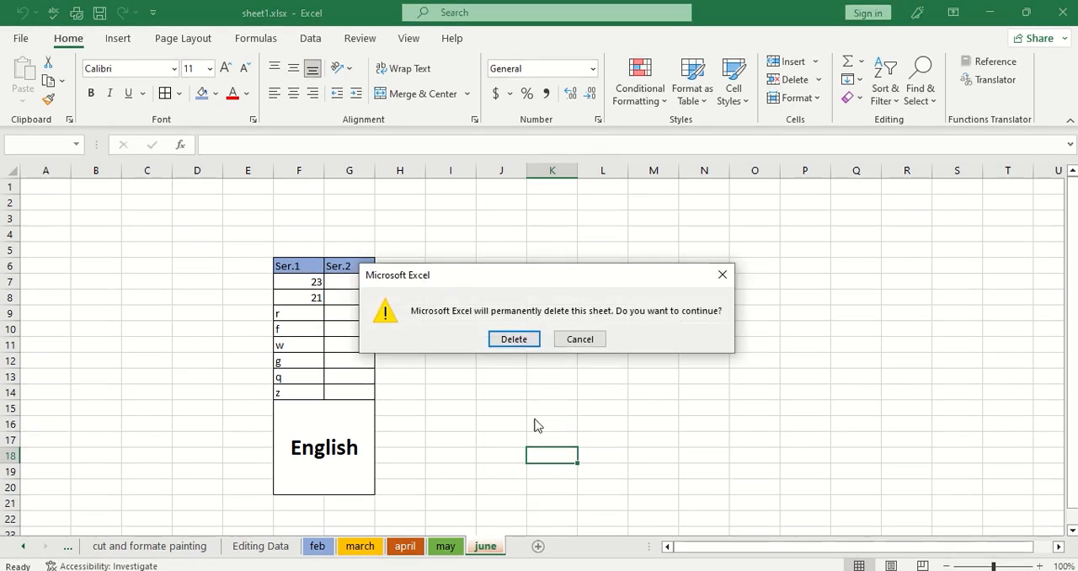
left_click(514, 340)
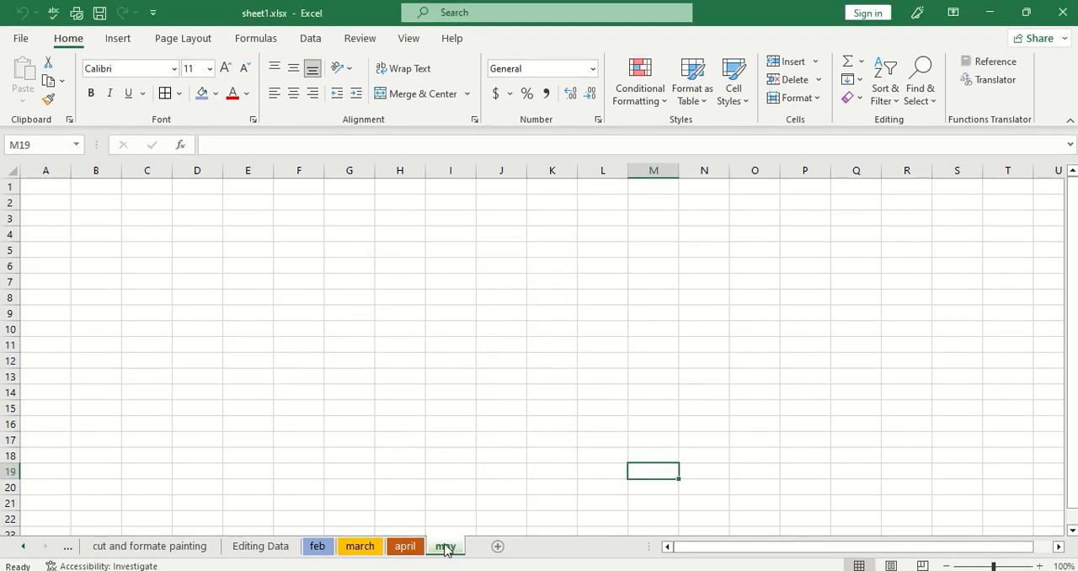
Hide the april sheet.
left_click(411, 548)
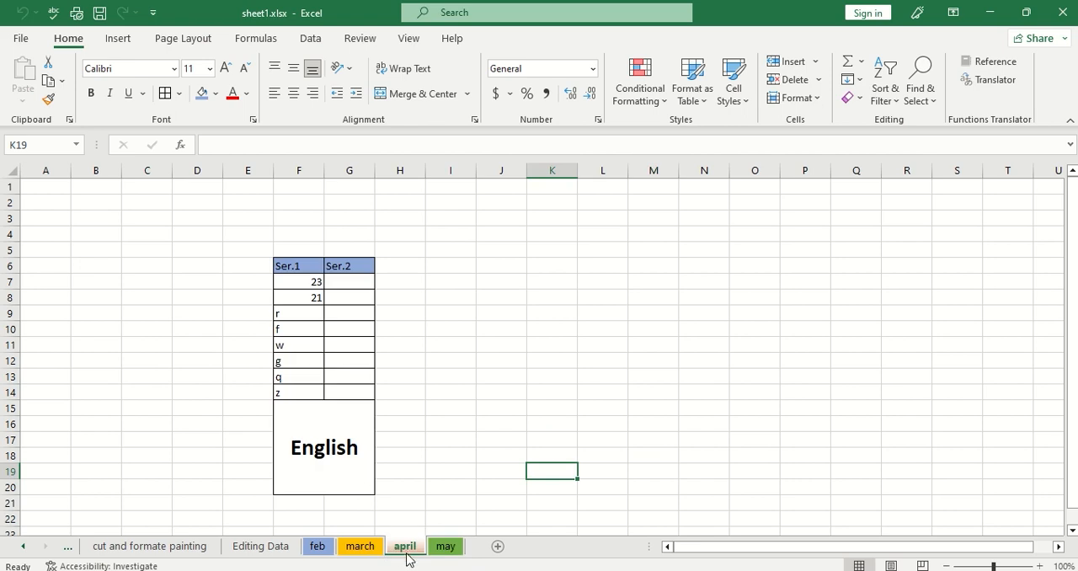
right_click(408, 559)
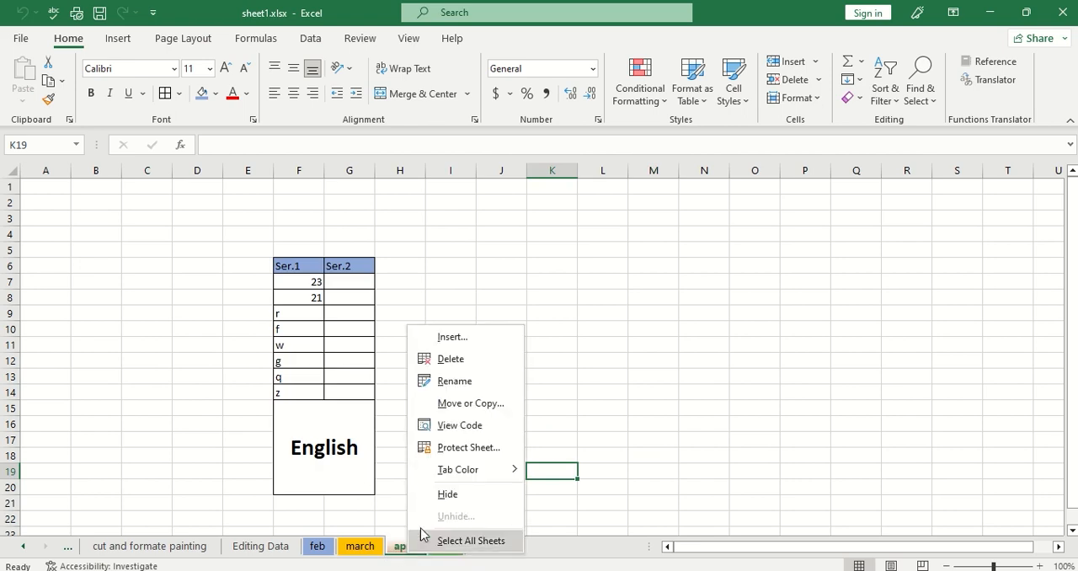
left_click(457, 496)
left_click(452, 377)
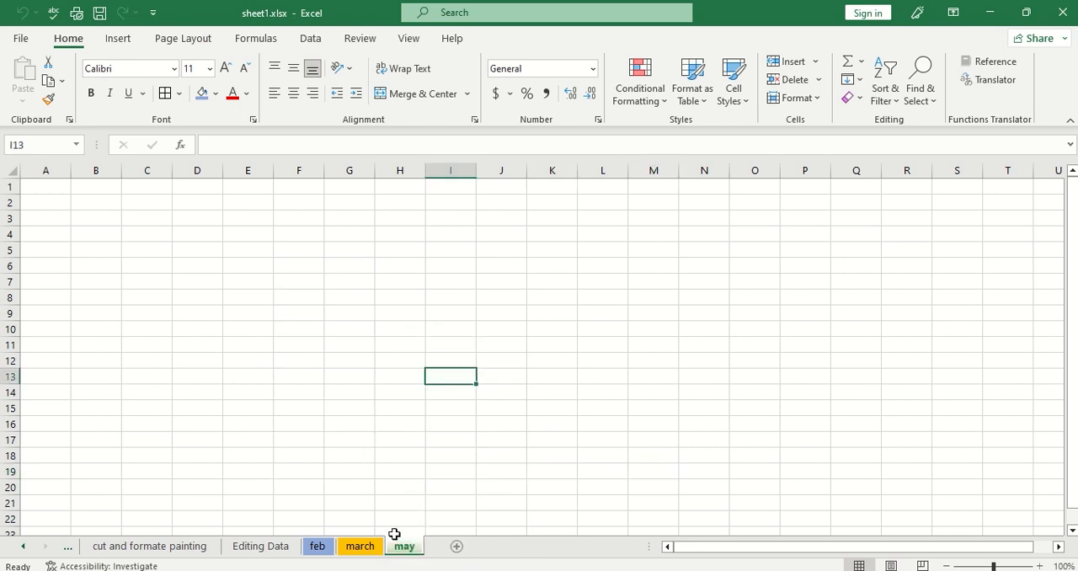
left_click(507, 473)
Insert a new blank worksheet after the may sheet.
left_click(457, 547)
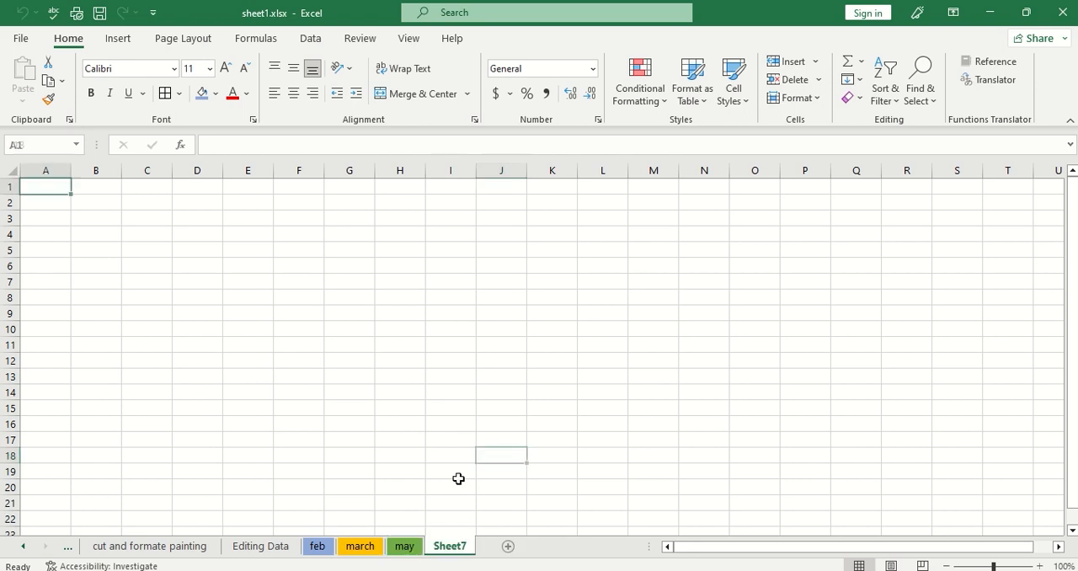
left_click(450, 455)
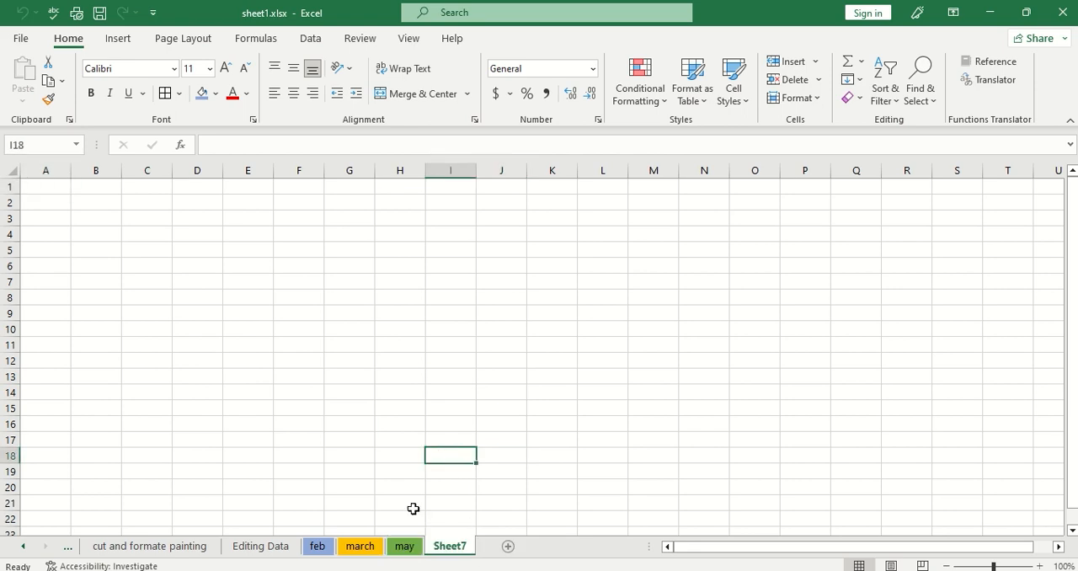
left_click(397, 549)
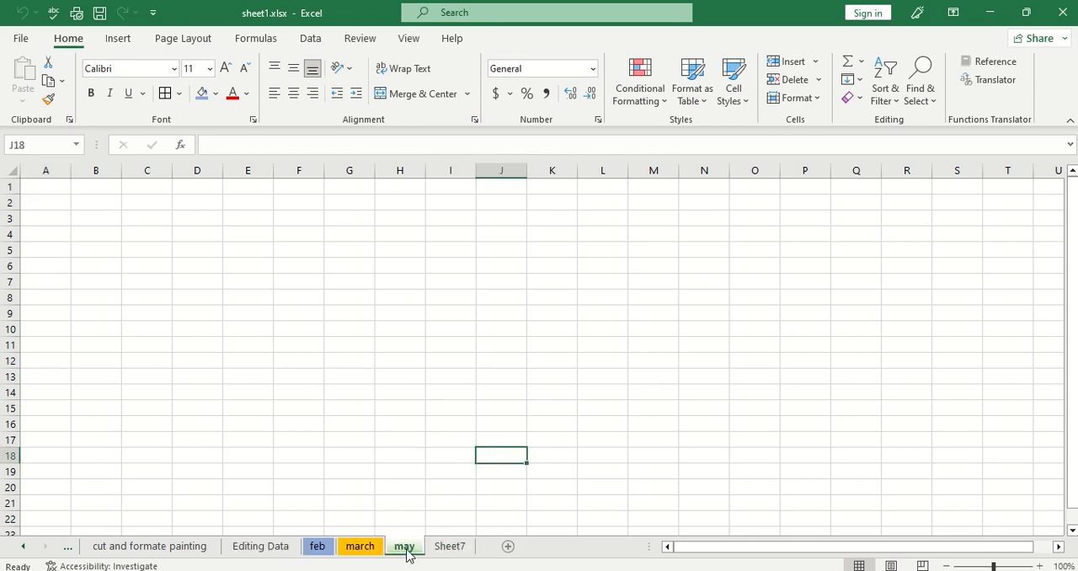
Unhide the april sheet, starting from the new Sheet7.
left_click(452, 546)
right_click(453, 546)
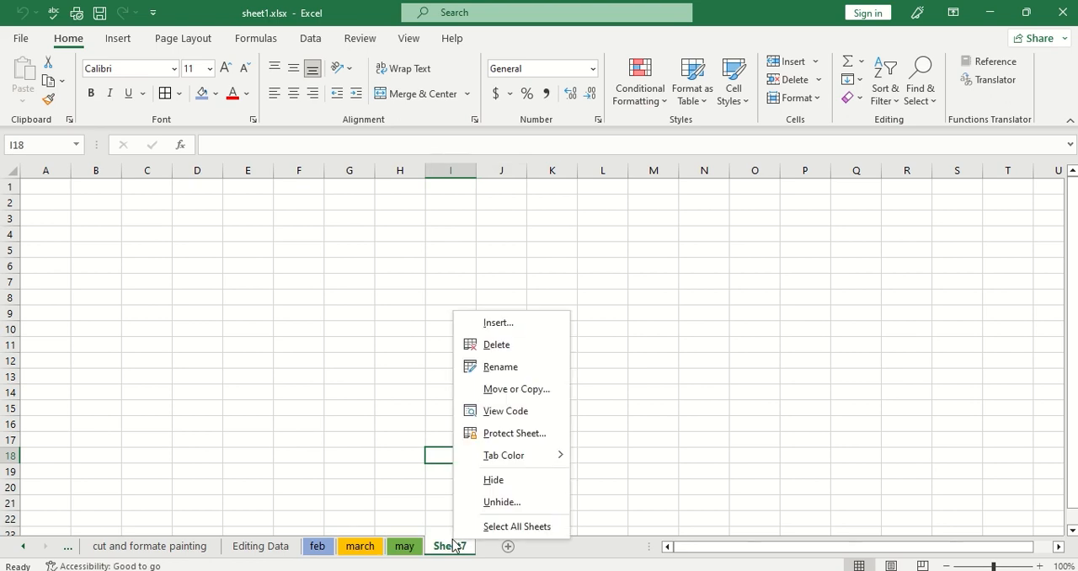
left_click(494, 503)
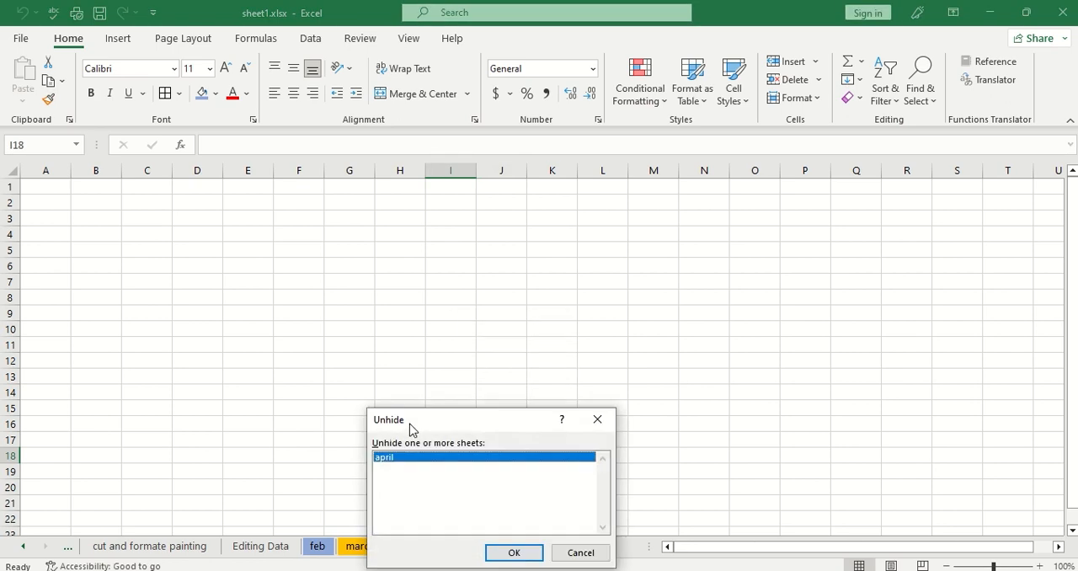
left_click_drag(469, 425, 499, 243)
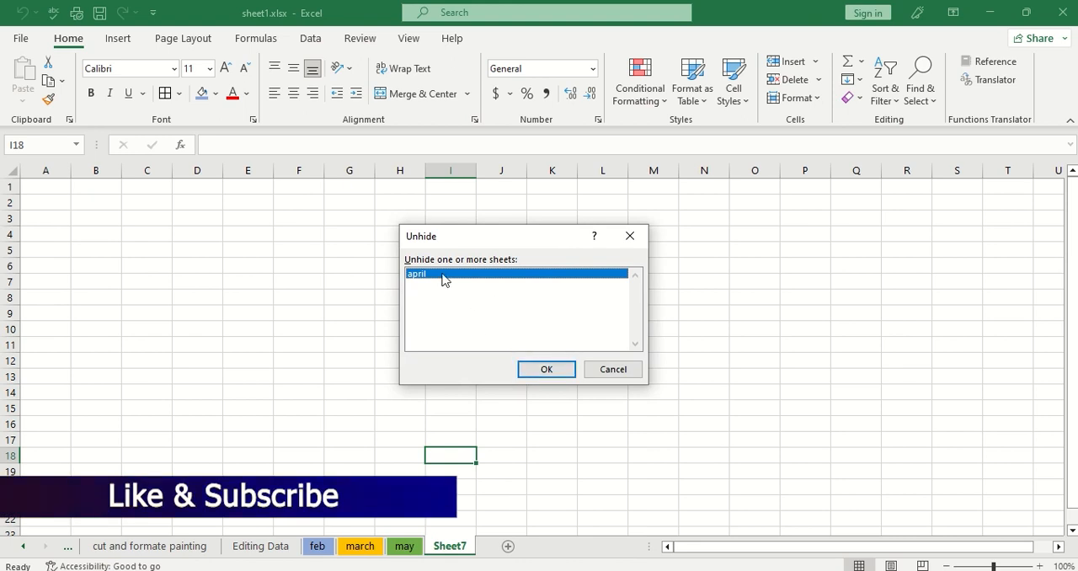
left_click(543, 369)
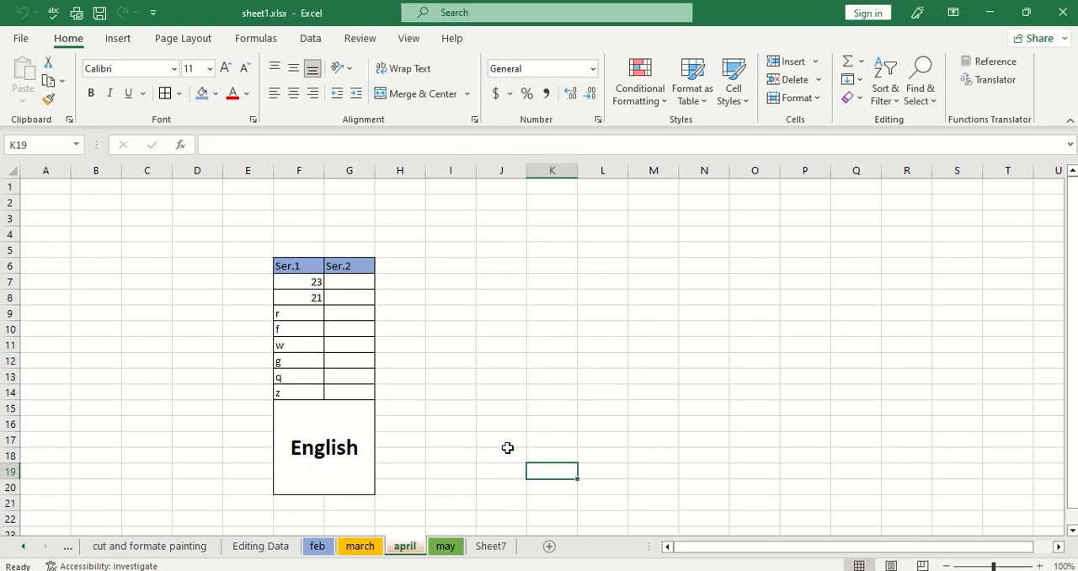
Select the april and may sheets together and hide both of them.
left_click(445, 546, "ctrl")
right_click(445, 546)
left_click(486, 462)
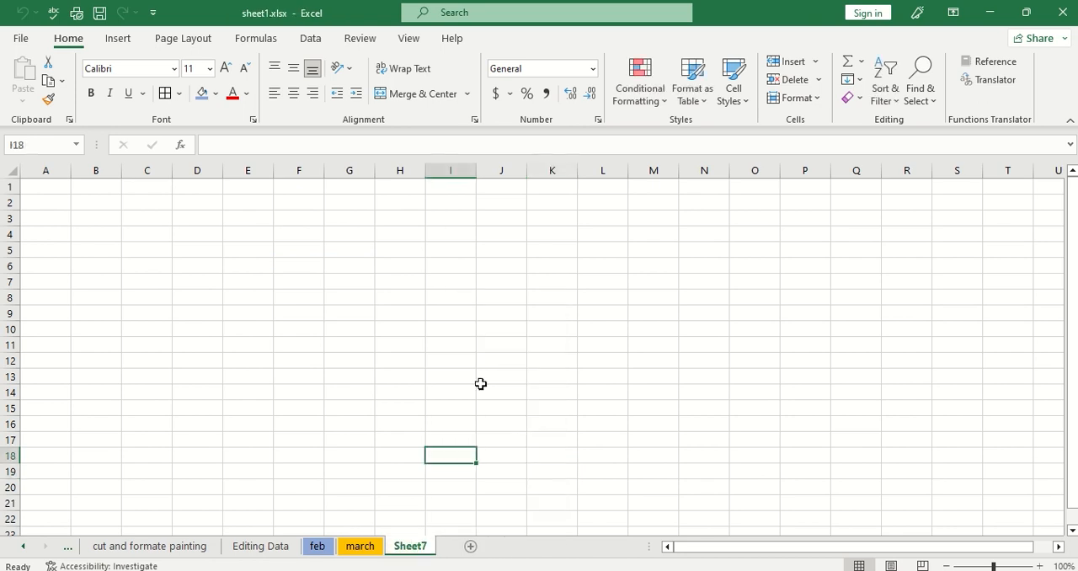
left_click(333, 470)
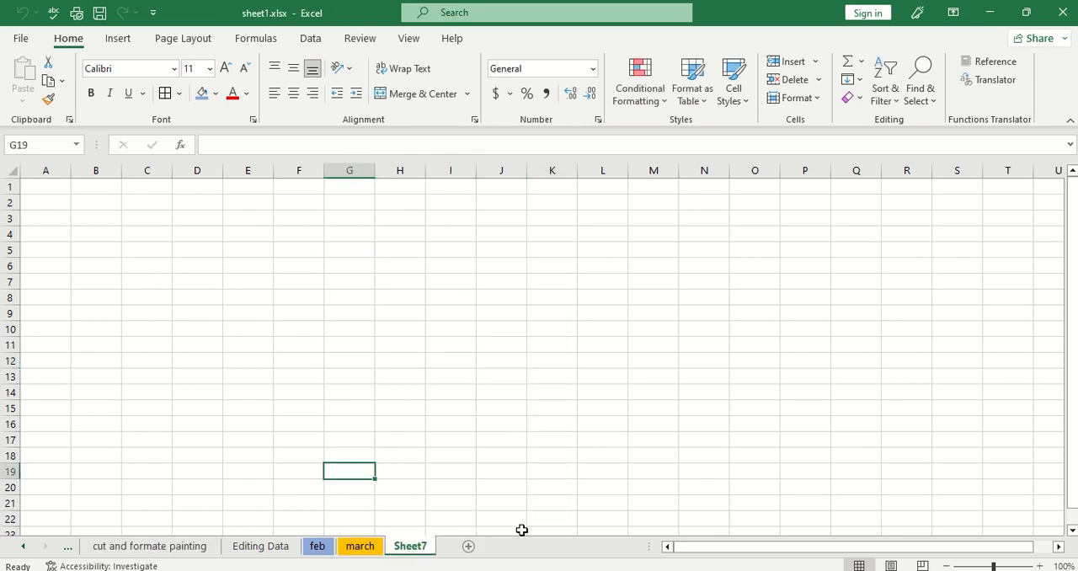
left_click(387, 489)
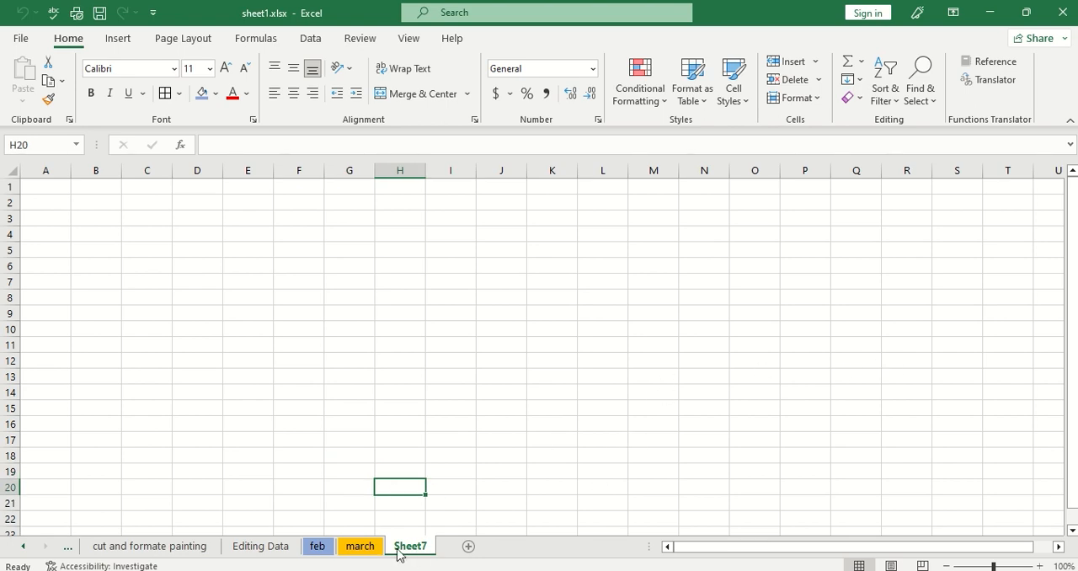
Unhide only the may sheet from the list of hidden sheets.
left_click(370, 548)
left_click(412, 547)
right_click(415, 549)
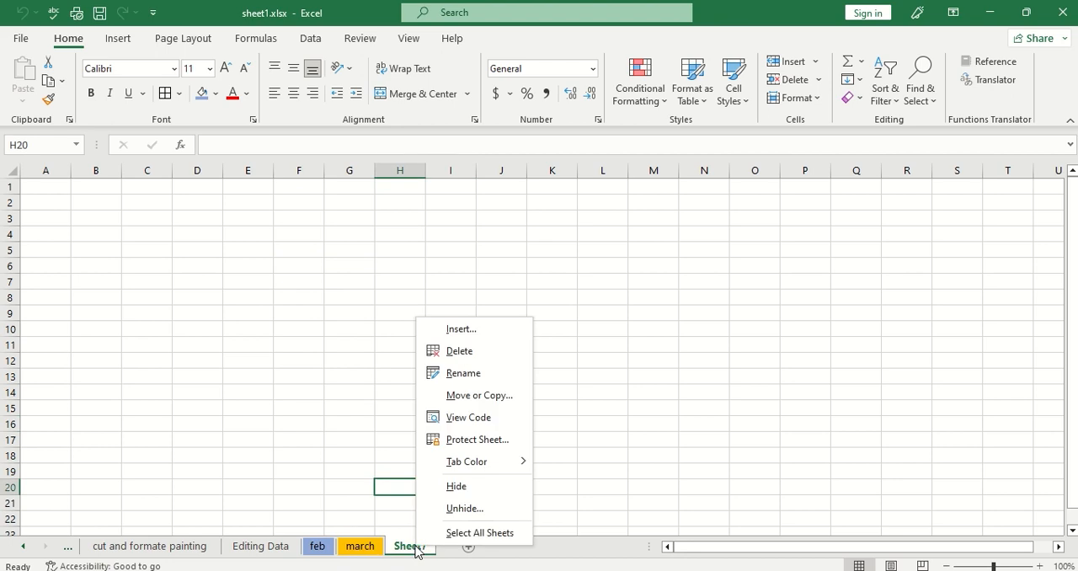
left_click(465, 509)
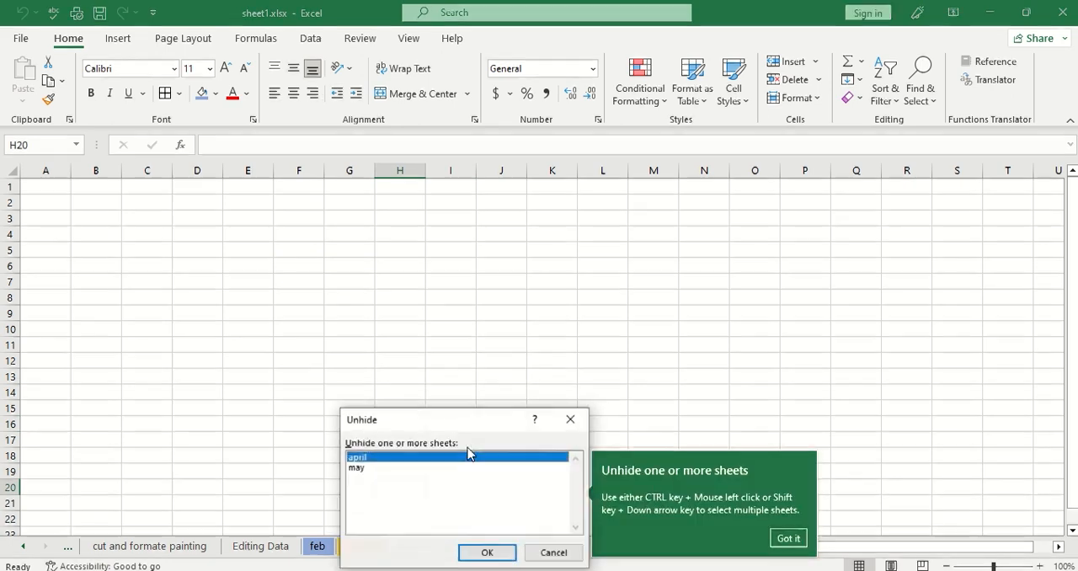
left_click_drag(463, 427, 433, 268)
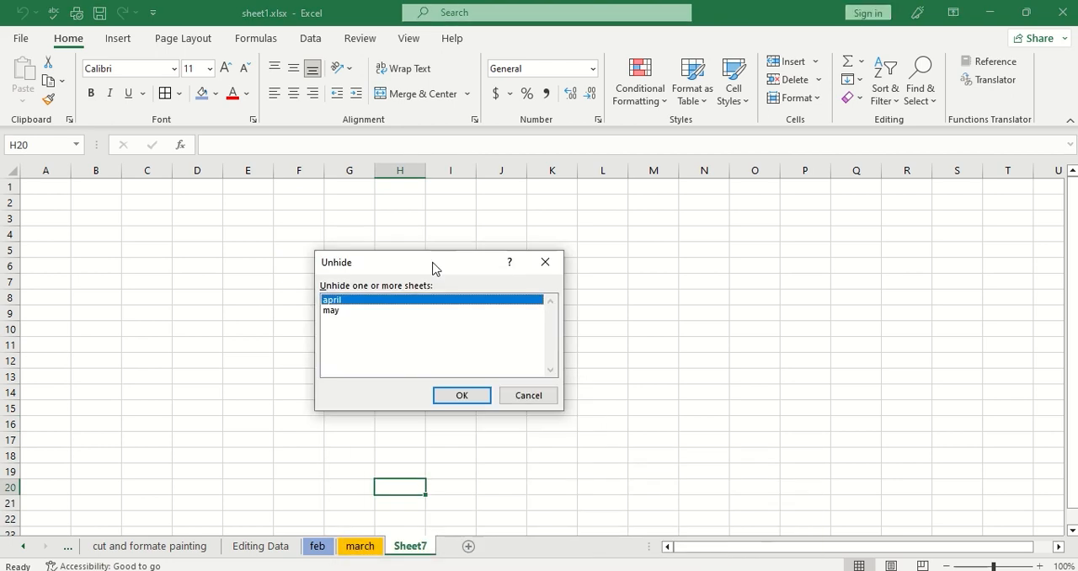
left_click(341, 309)
left_click(335, 298)
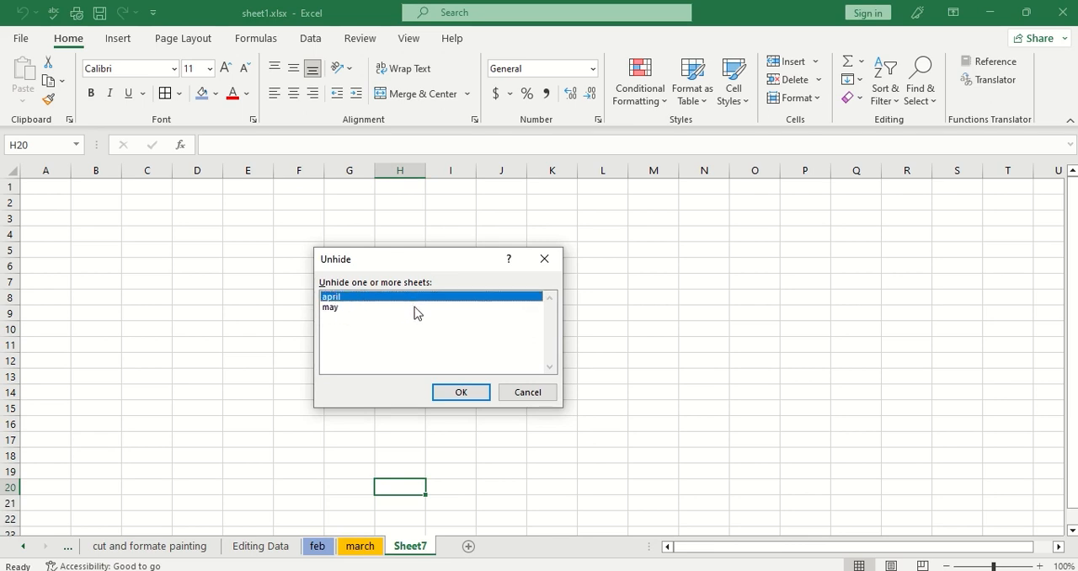
left_click(333, 307)
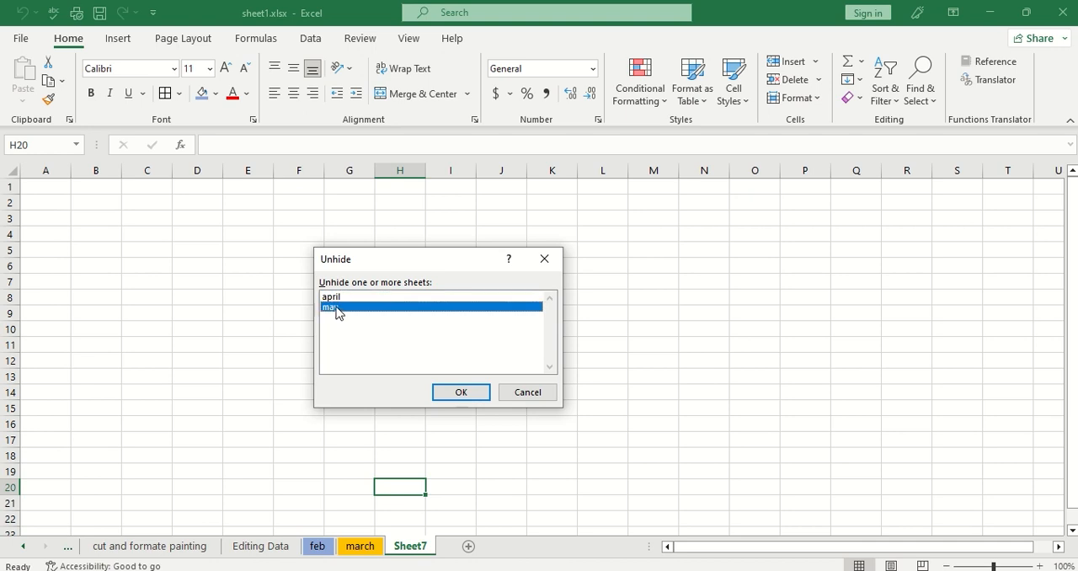
left_click(451, 396)
left_click_drag(403, 423, 404, 412)
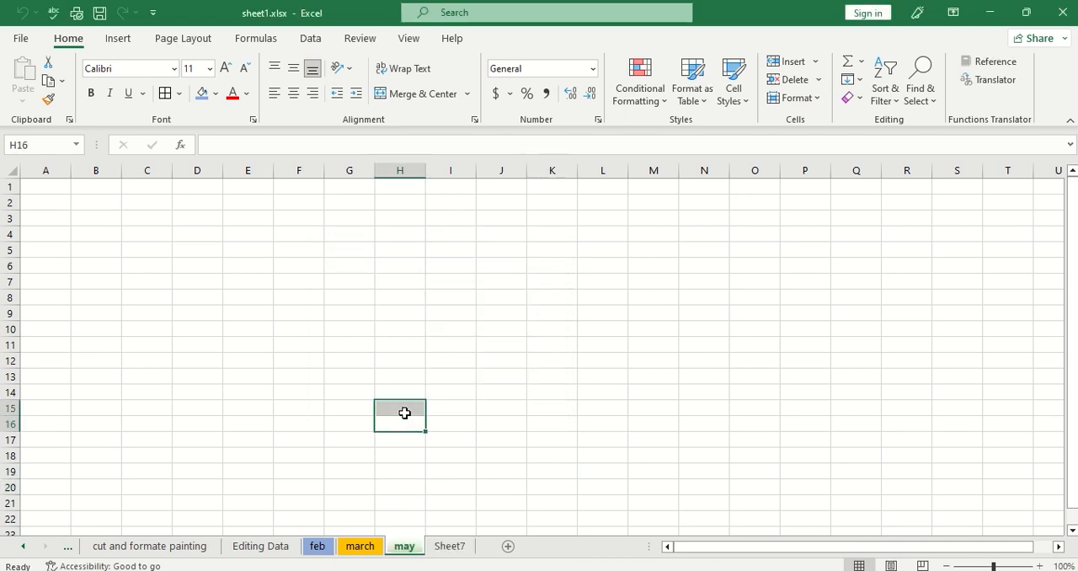
Unhide the remaining hidden april sheet so it returns before the may sheet.
right_click(411, 548)
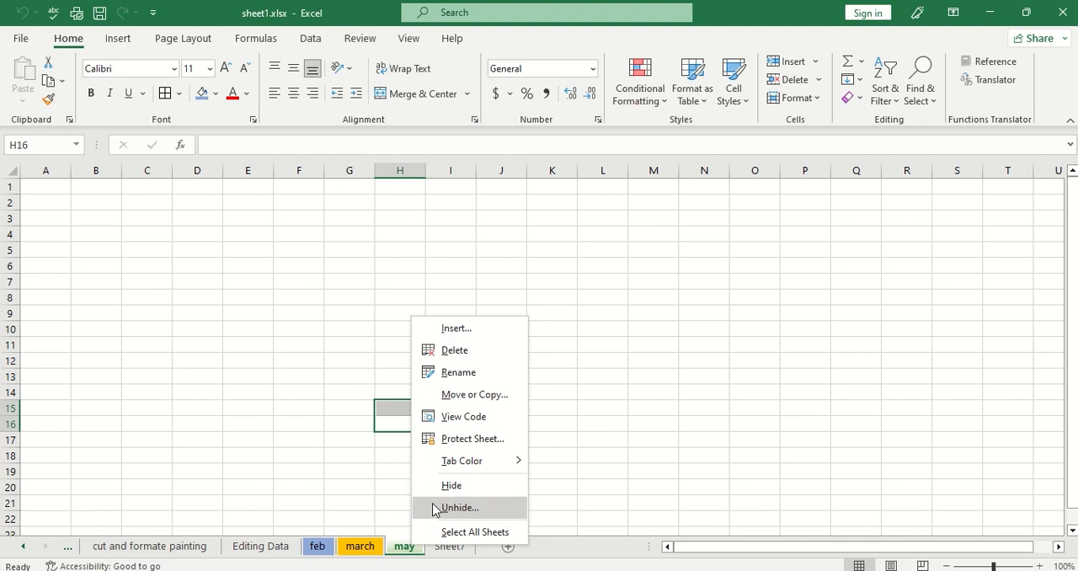
left_click(435, 510)
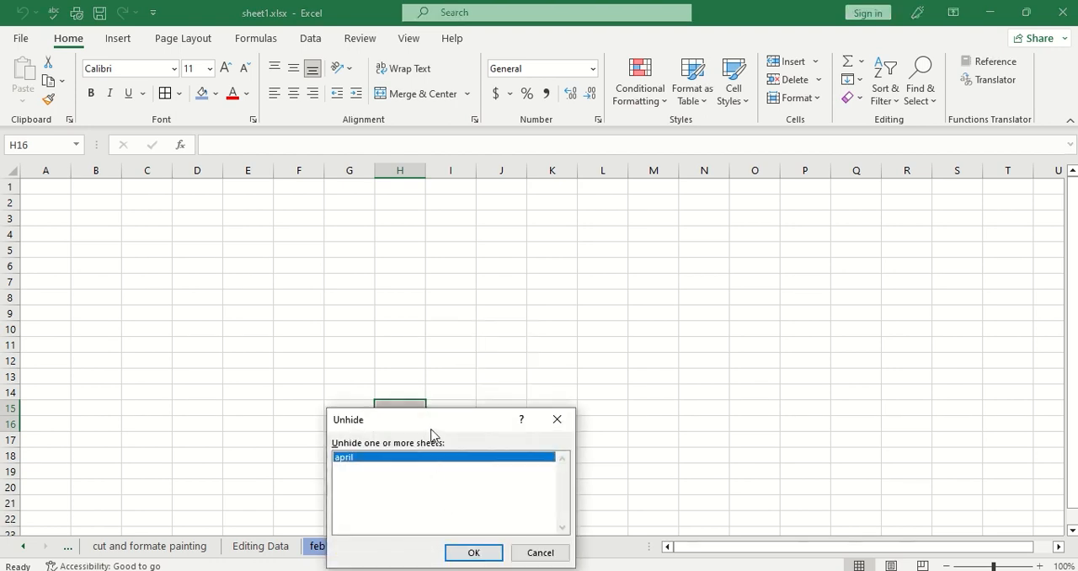
left_click_drag(435, 419, 446, 300)
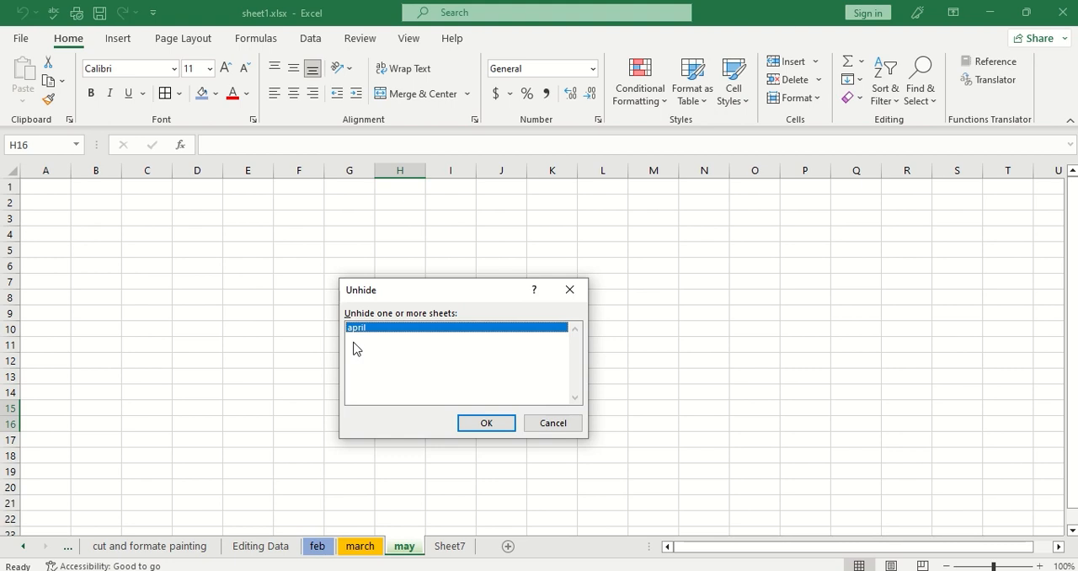
left_click(486, 424)
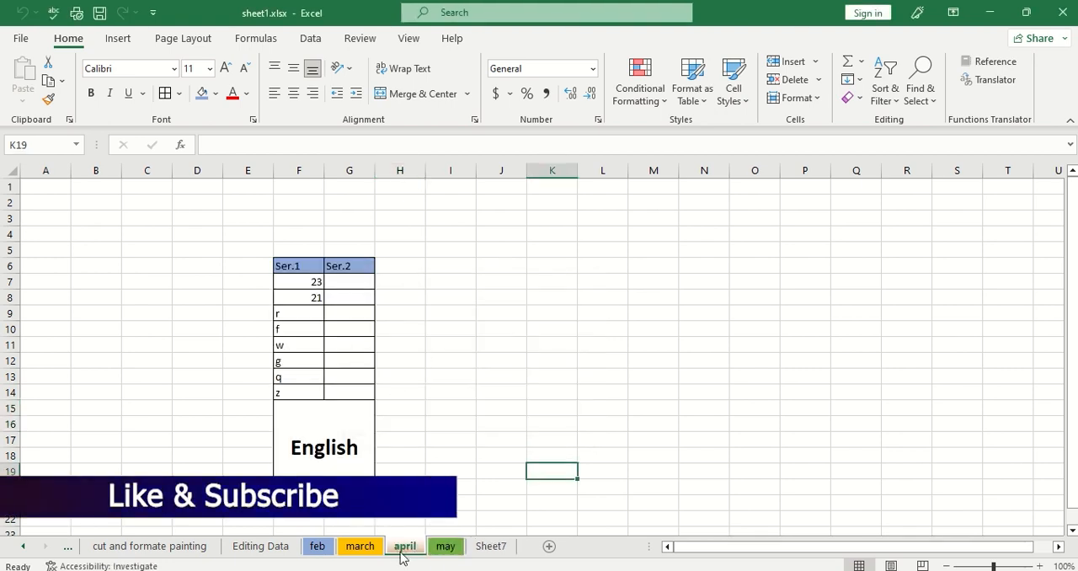
Switch between the april and may sheets to check their contents after unhiding.
left_click(500, 412)
left_click(445, 548)
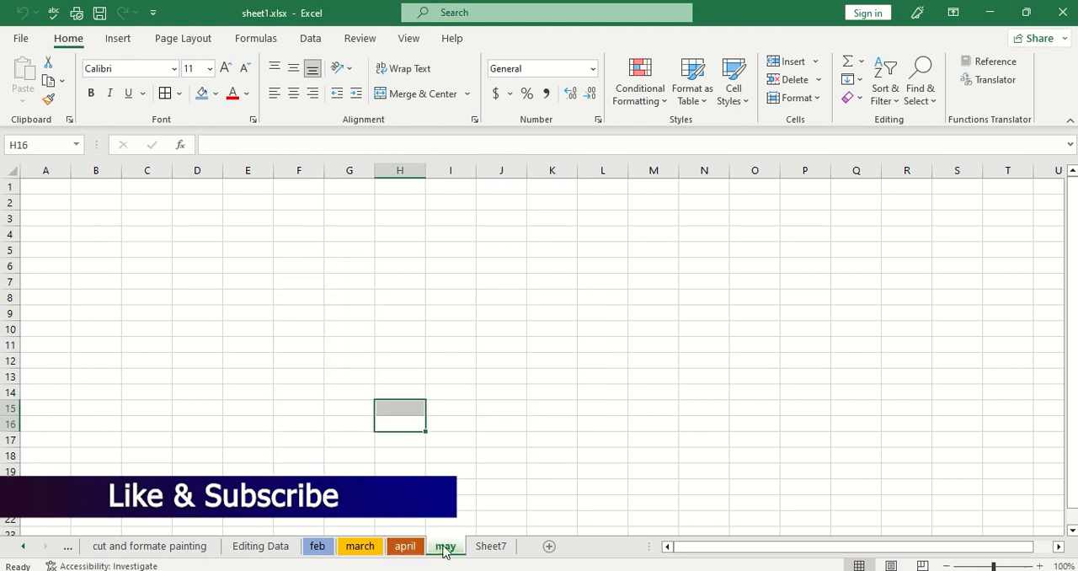
left_click(409, 547)
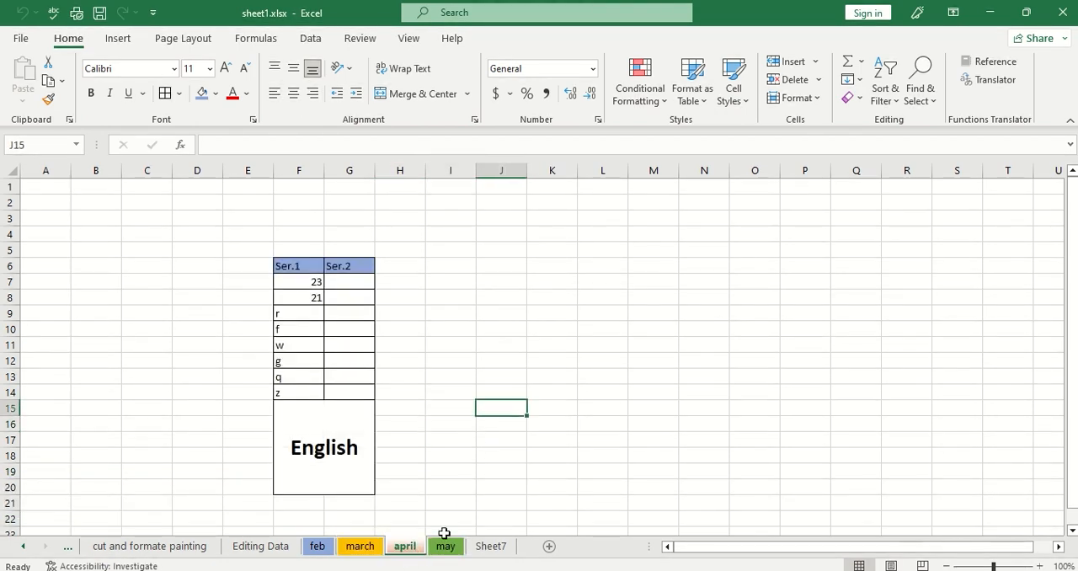
left_click(444, 546)
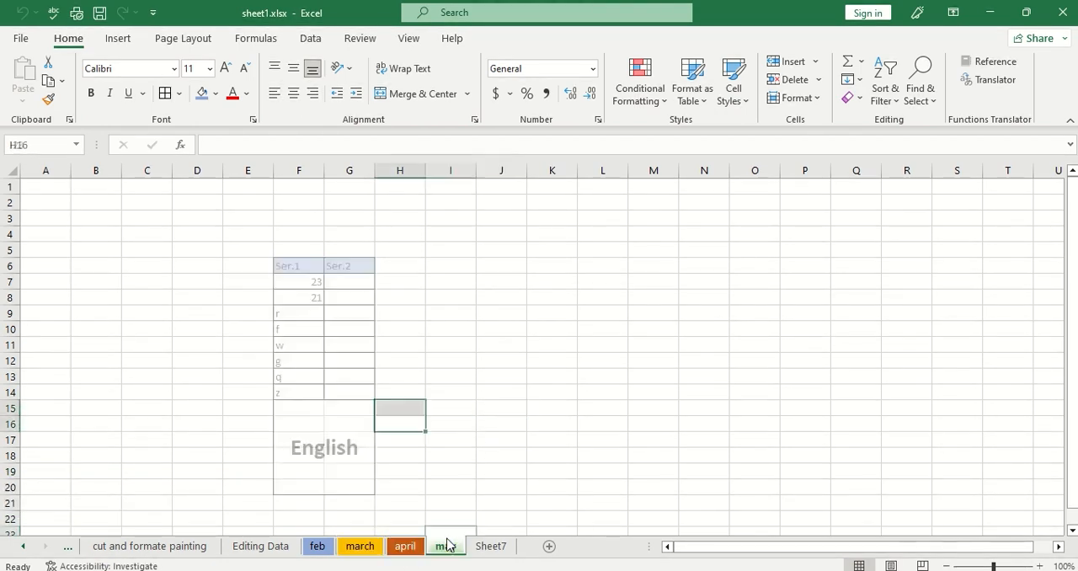
left_click(404, 548)
left_click(436, 546)
left_click(399, 546)
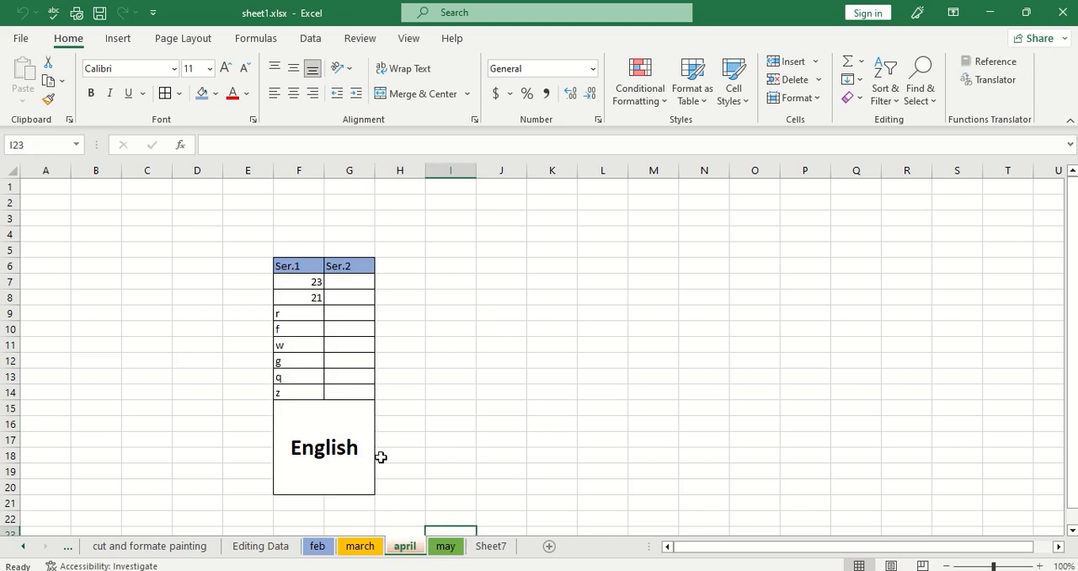
Open the Protect Sheet options for the may sheet, look them over and close them.
right_click(446, 548)
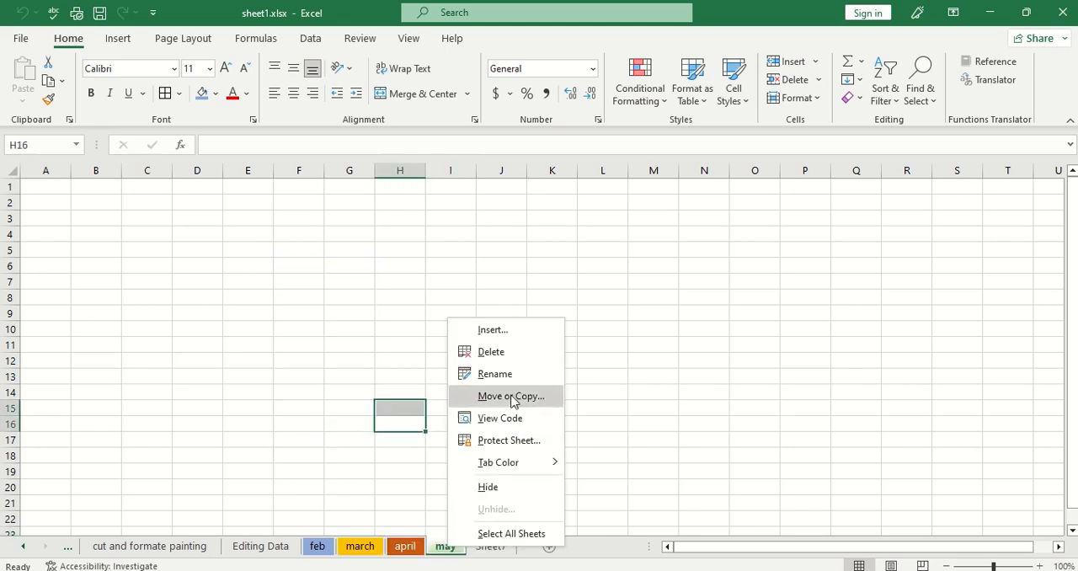
left_click(507, 449)
left_click_drag(508, 253, 653, 175)
left_click(721, 482)
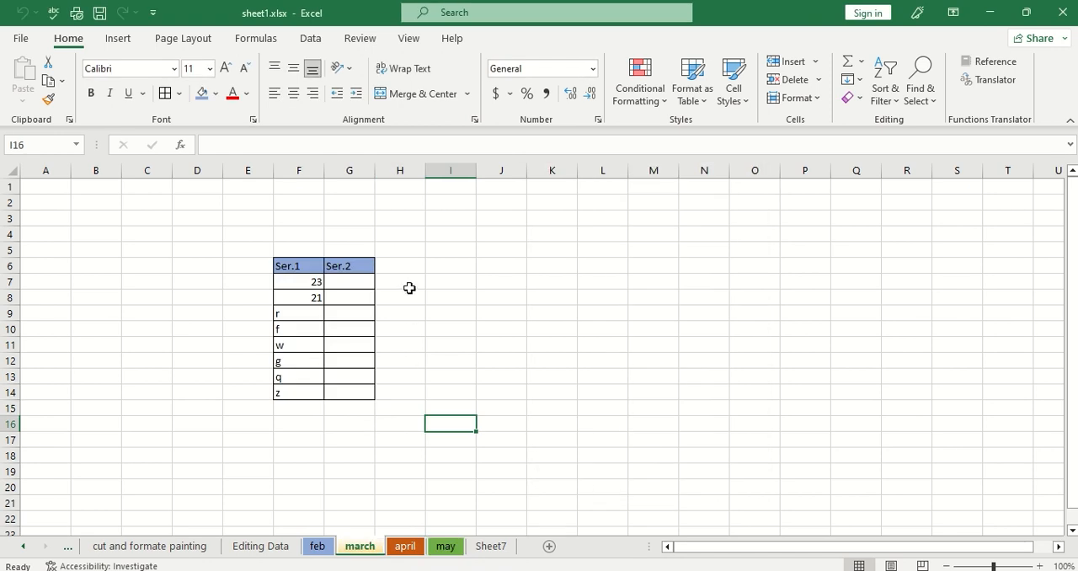
Select cells H7:H14 beside the table on the march sheet.
left_click_drag(408, 289, 411, 390)
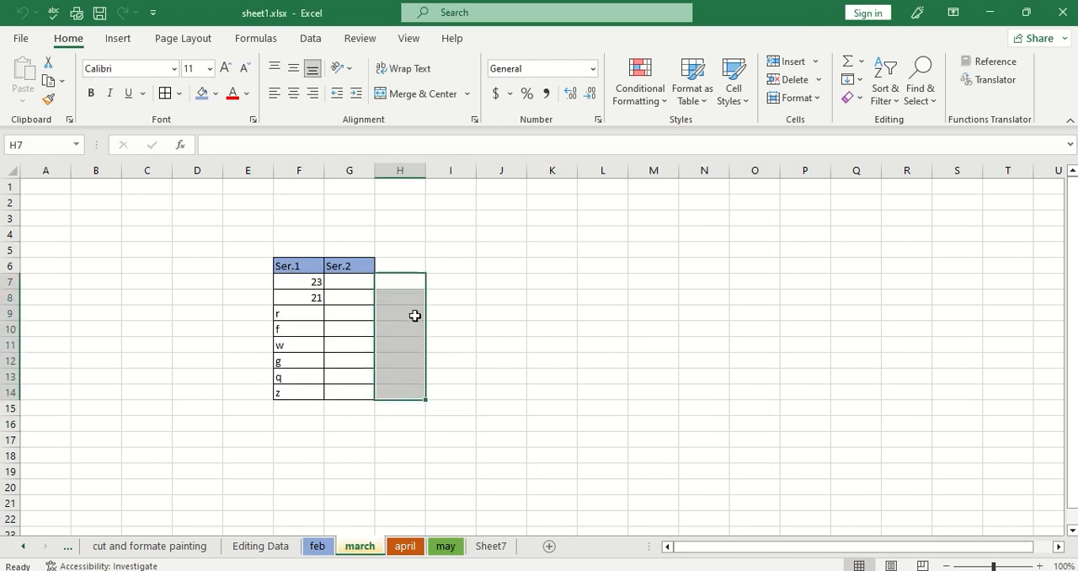